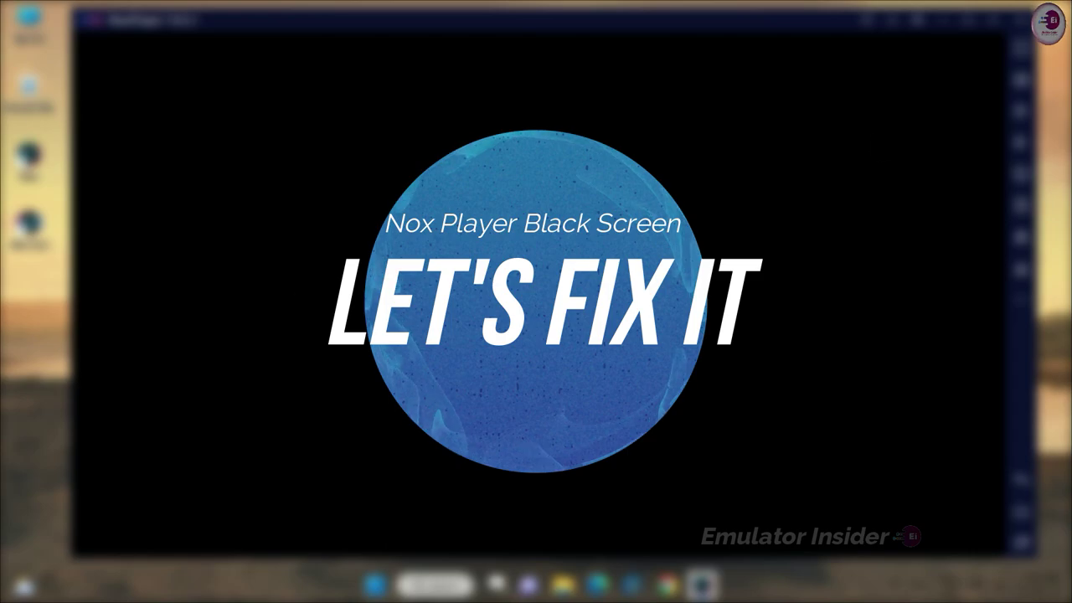
Close NoxPlayer and switch to Chrome to read the bignox.com article on fixing black screens in Nox App Player.
click(995, 23)
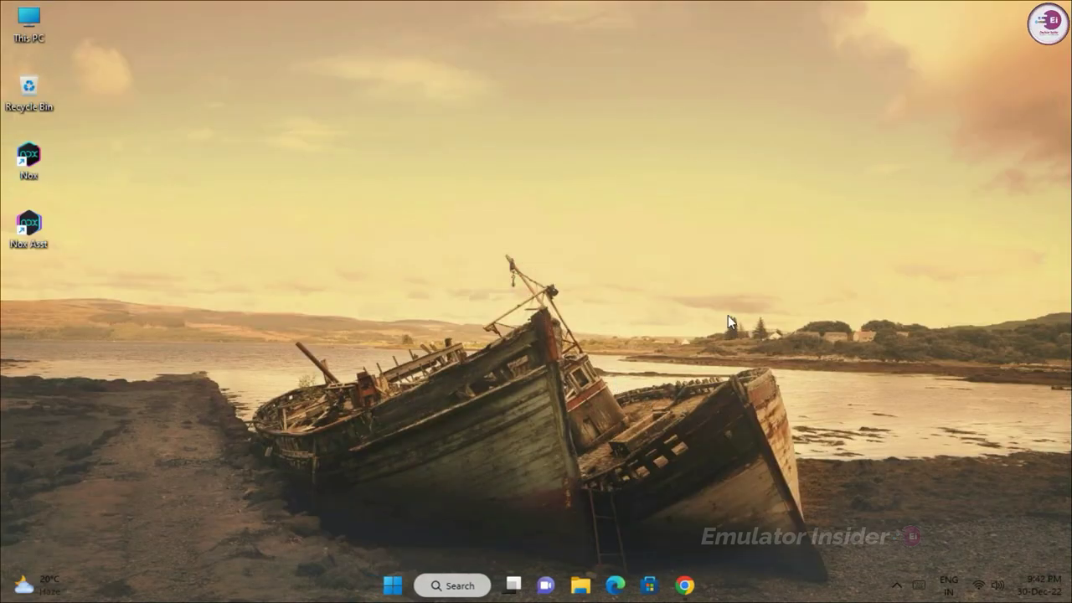
click(685, 585)
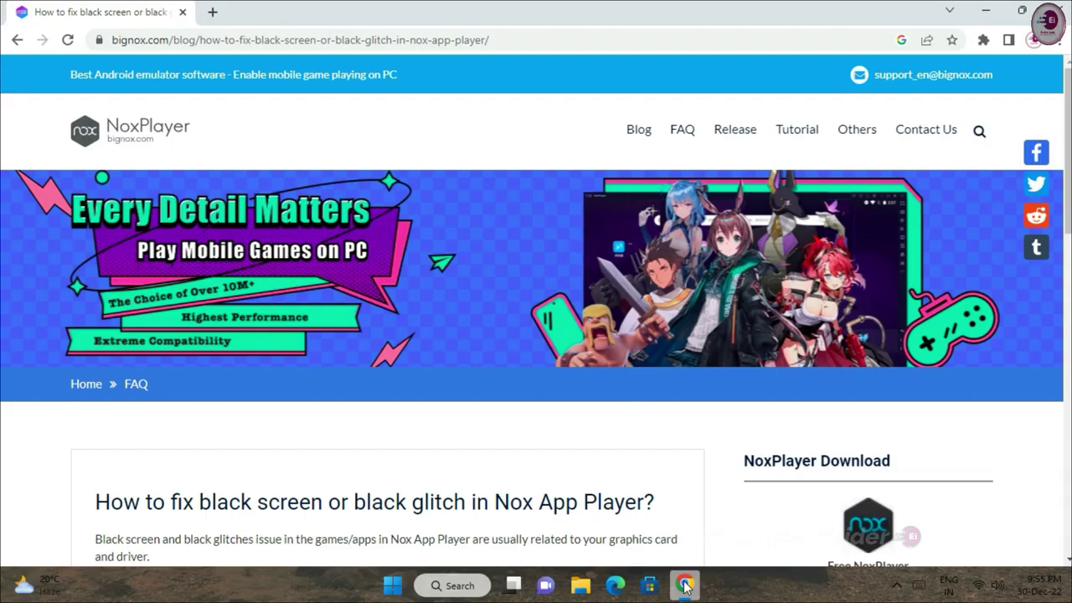
scroll(441, 200, down, 4)
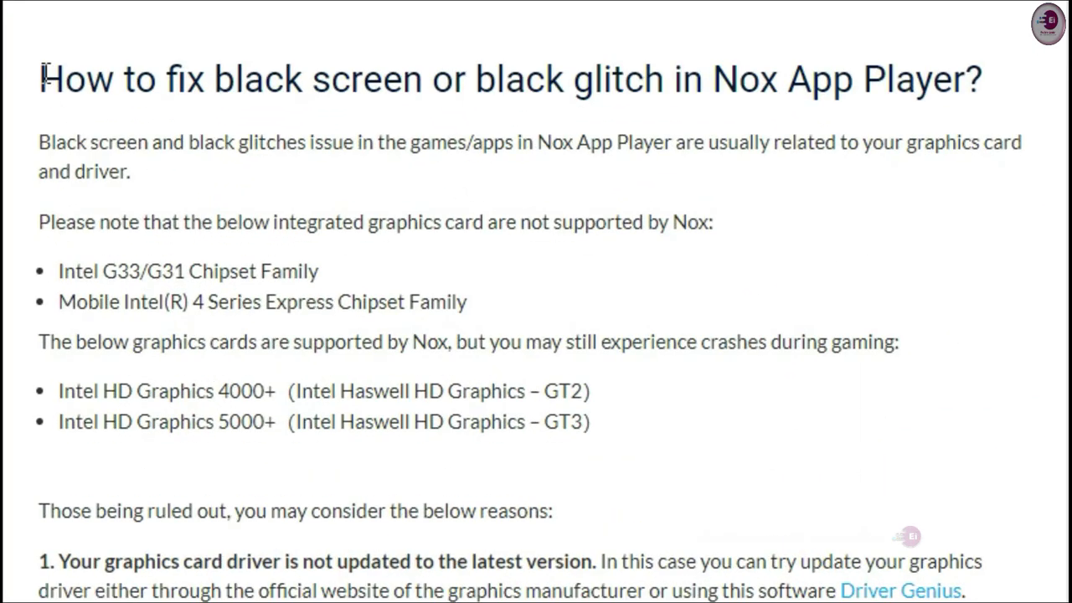
drag(95, 184, 188, 183)
drag(197, 75, 1002, 89)
click(409, 95)
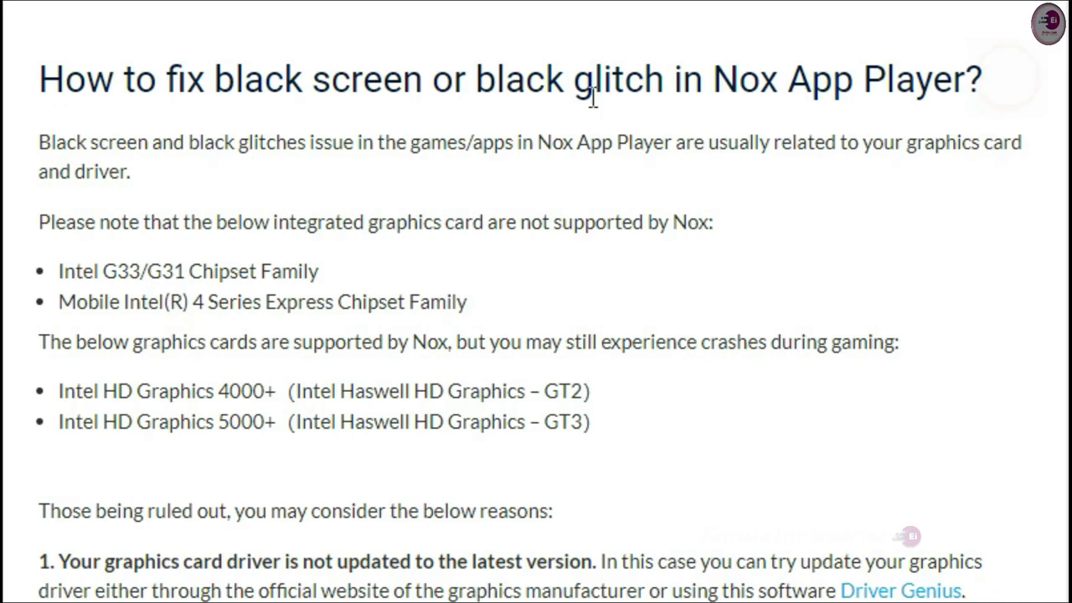
Examine the article's list of integrated graphics cards that Nox does not support.
drag(45, 224, 754, 224)
click(753, 224)
drag(61, 272, 343, 276)
drag(58, 303, 491, 310)
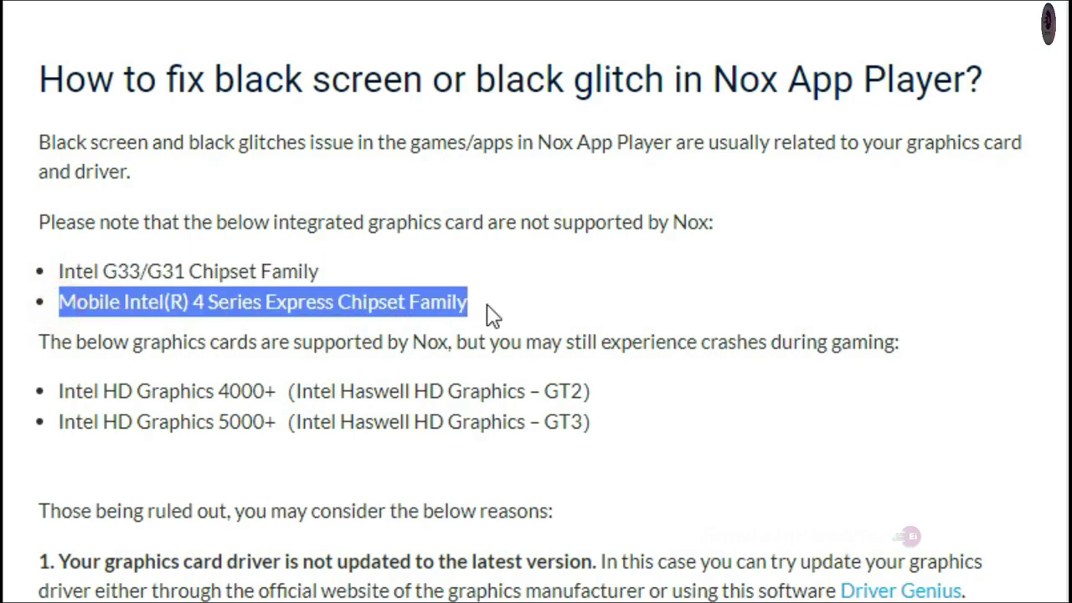
click(519, 221)
drag(519, 221, 646, 221)
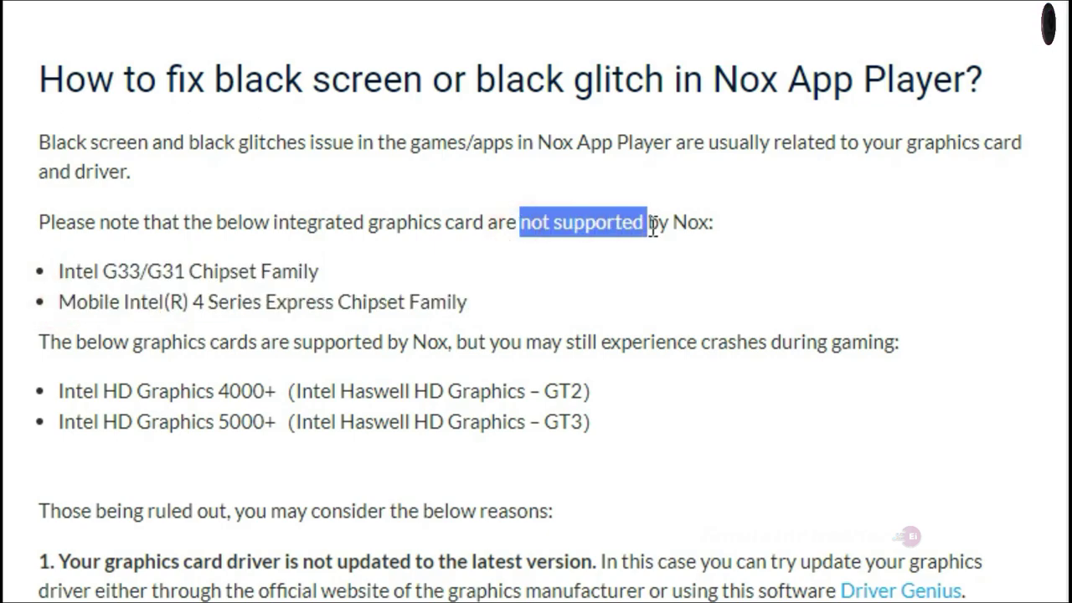
click(577, 272)
Examine the article's list of supported Intel HD Graphics cards that may still cause crashes during gaming.
drag(42, 350, 1013, 356)
click(706, 371)
drag(293, 343, 393, 343)
click(236, 383)
drag(55, 392, 661, 398)
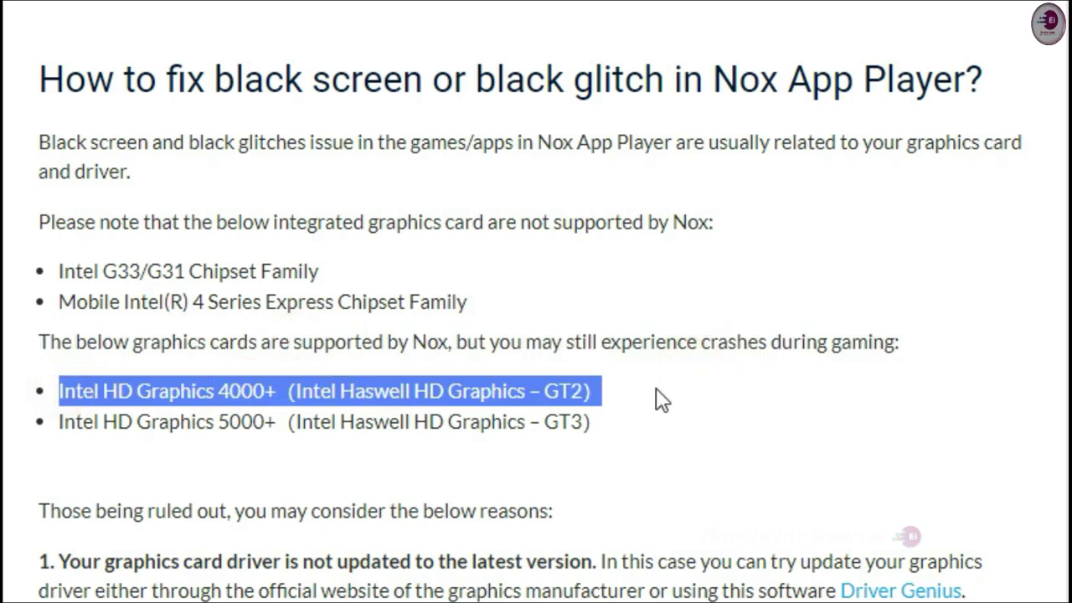
drag(60, 423, 663, 430)
click(658, 395)
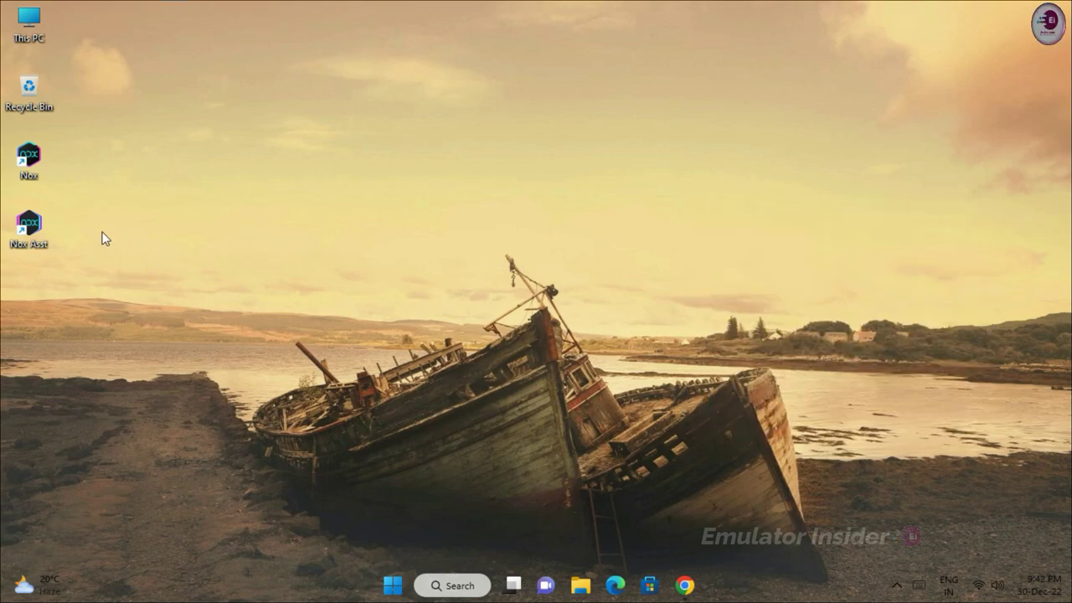
Switch to Nox Asst, select the NoxPlayer instance in the Multi-Drive Manager, and shut down its running emulator.
double_click(30, 228)
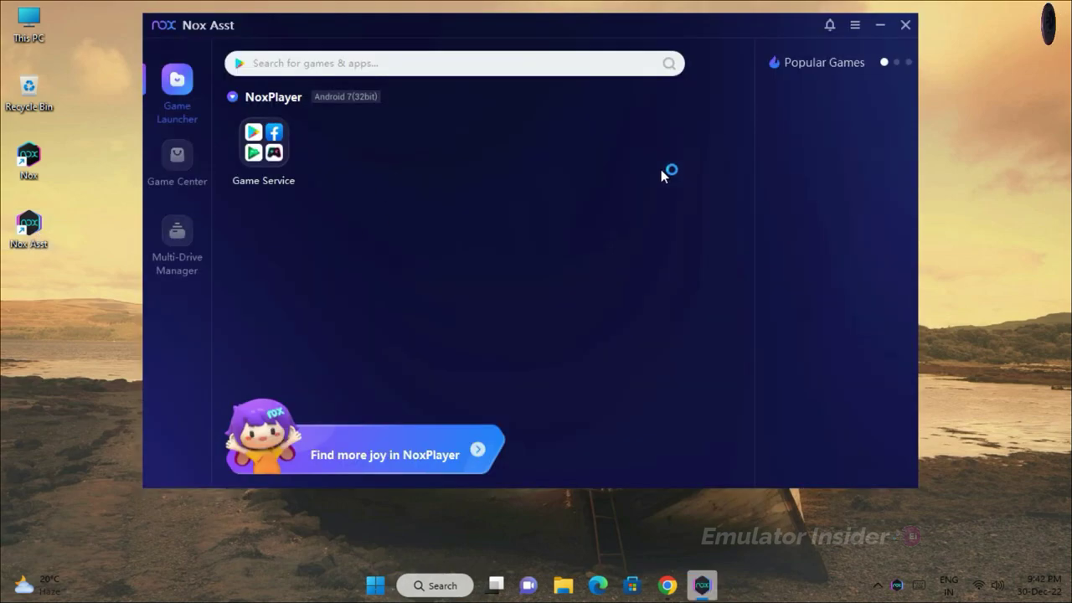
click(186, 230)
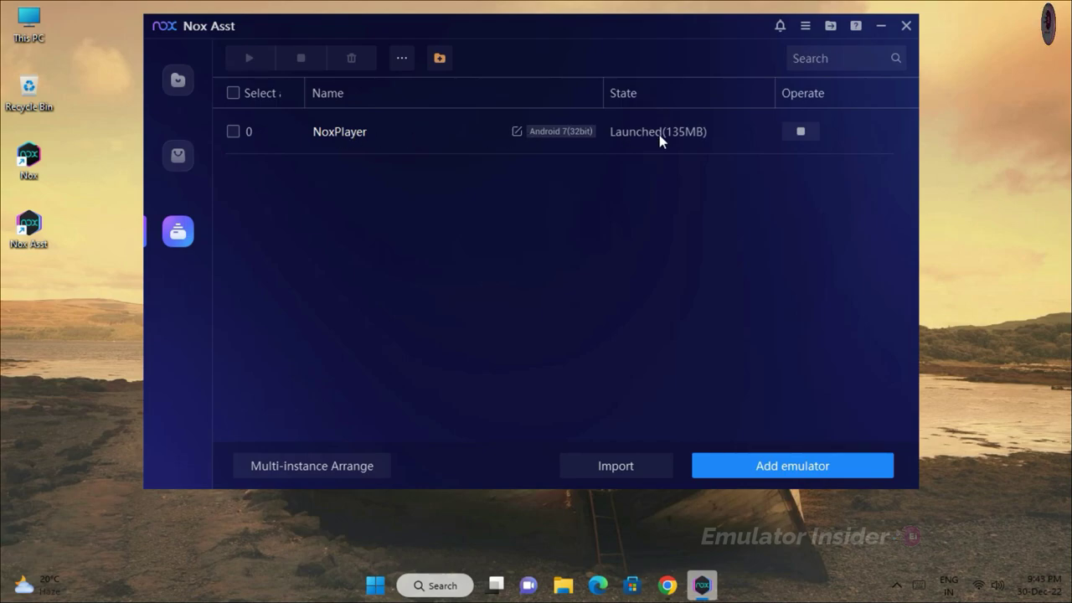
click(233, 132)
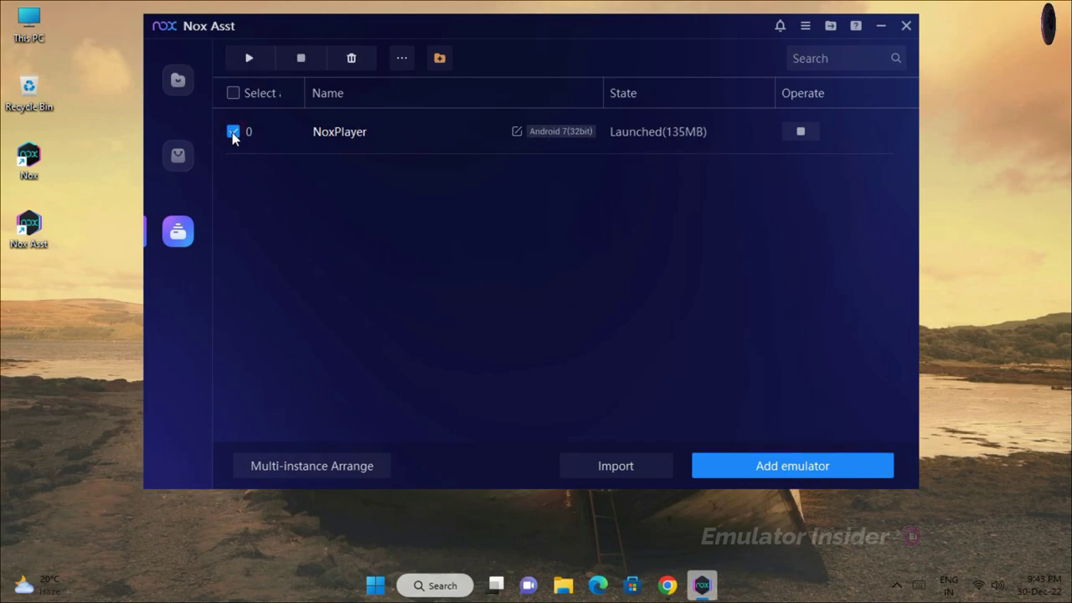
click(401, 58)
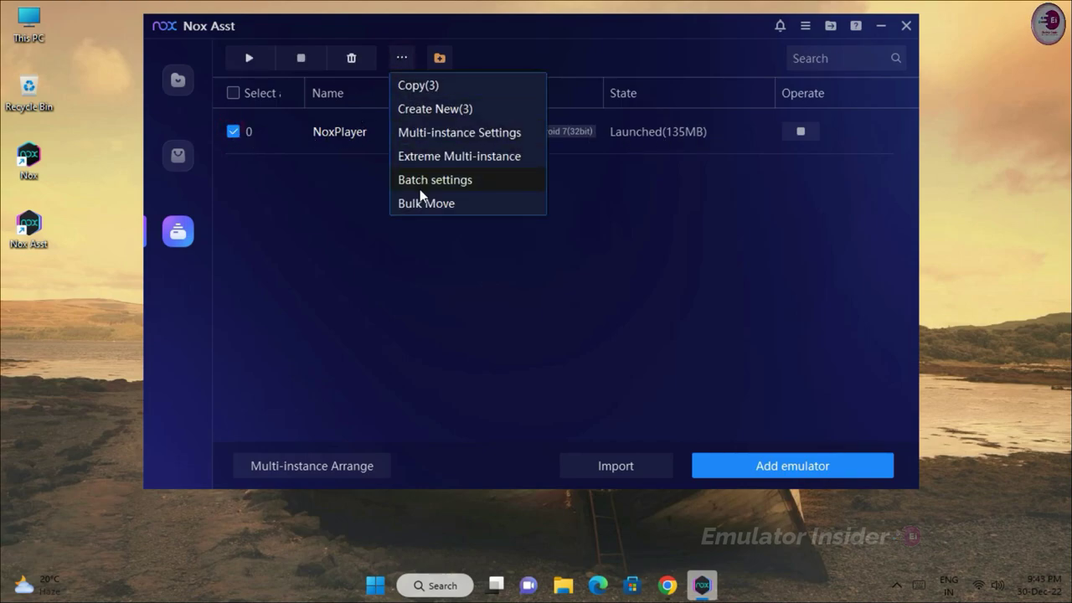
click(447, 181)
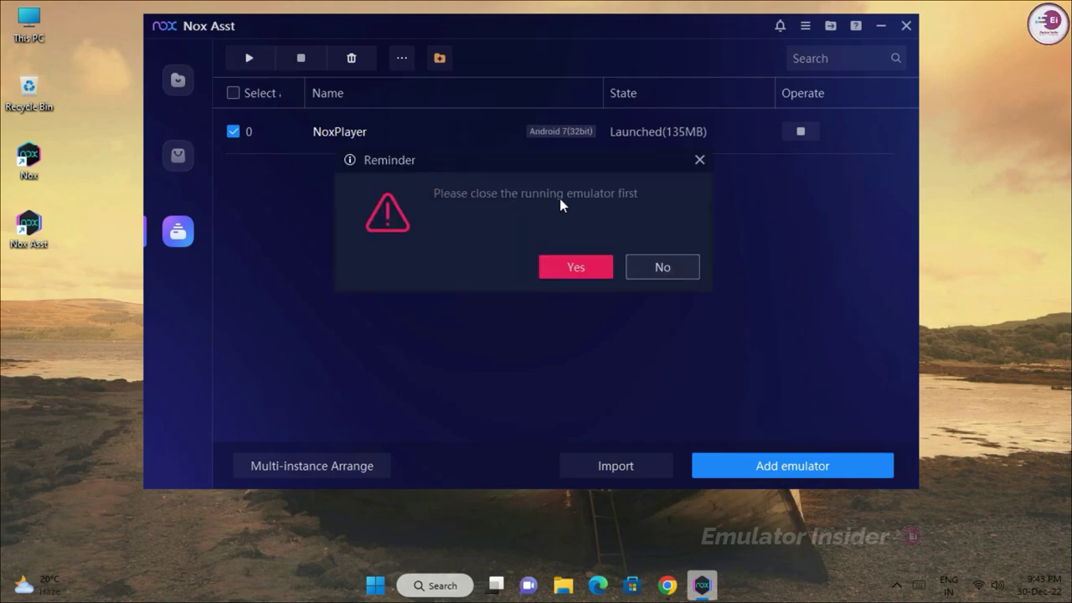
click(591, 265)
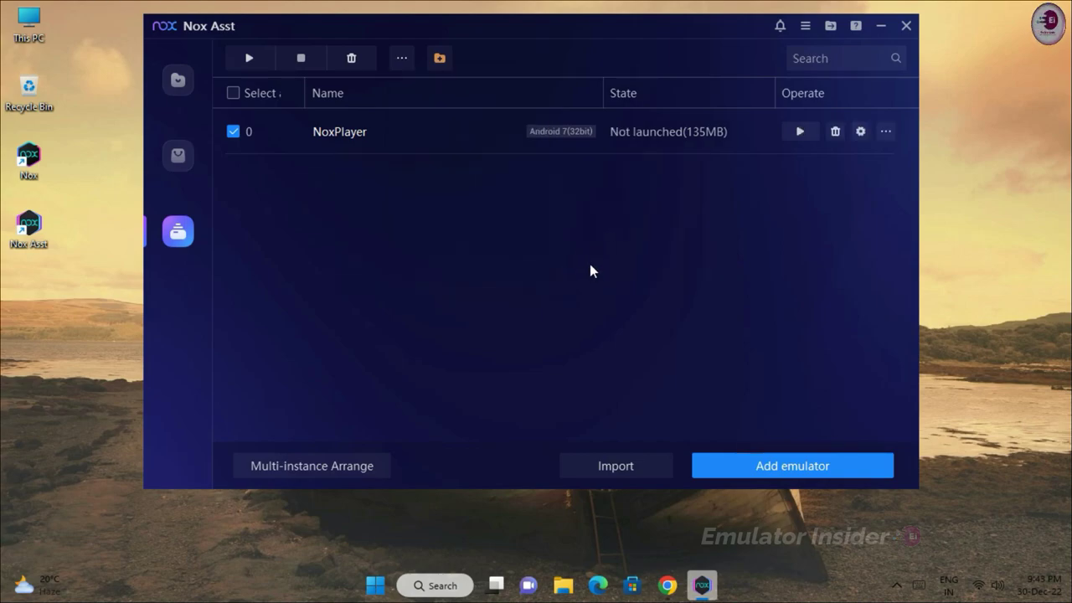
Open the batch settings for the NoxPlayer instance and enable performance settings at High (1 Core CPU, 3072 MB Memory).
click(896, 584)
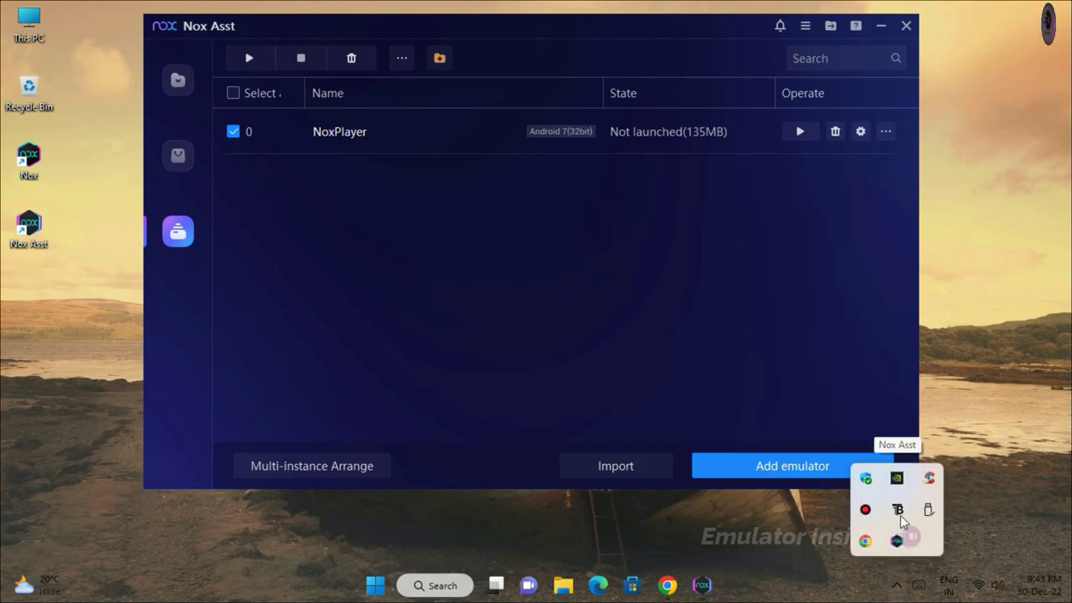
click(911, 542)
click(401, 58)
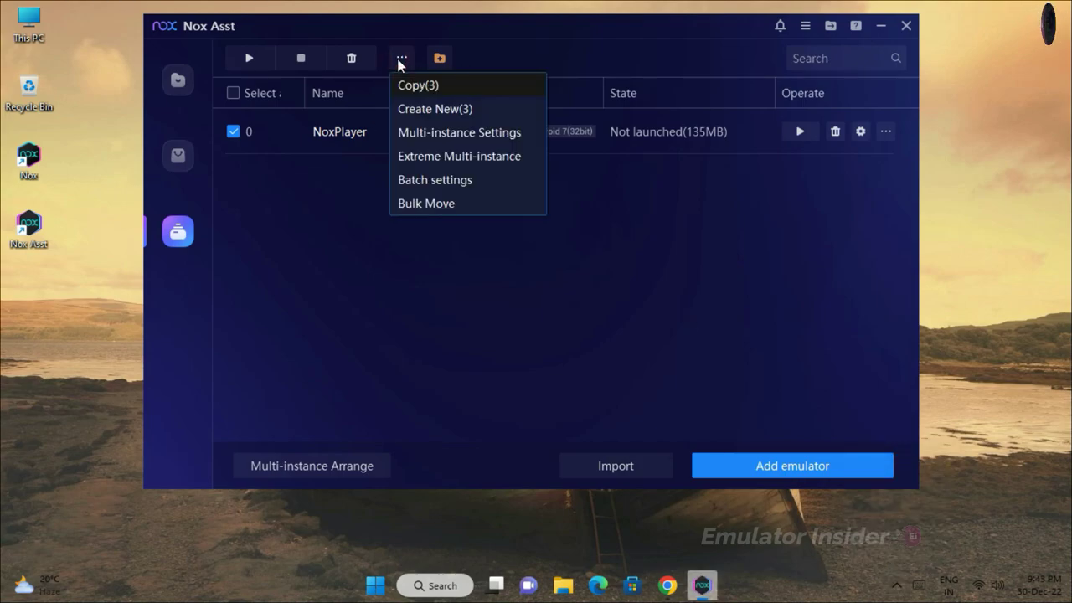
click(461, 182)
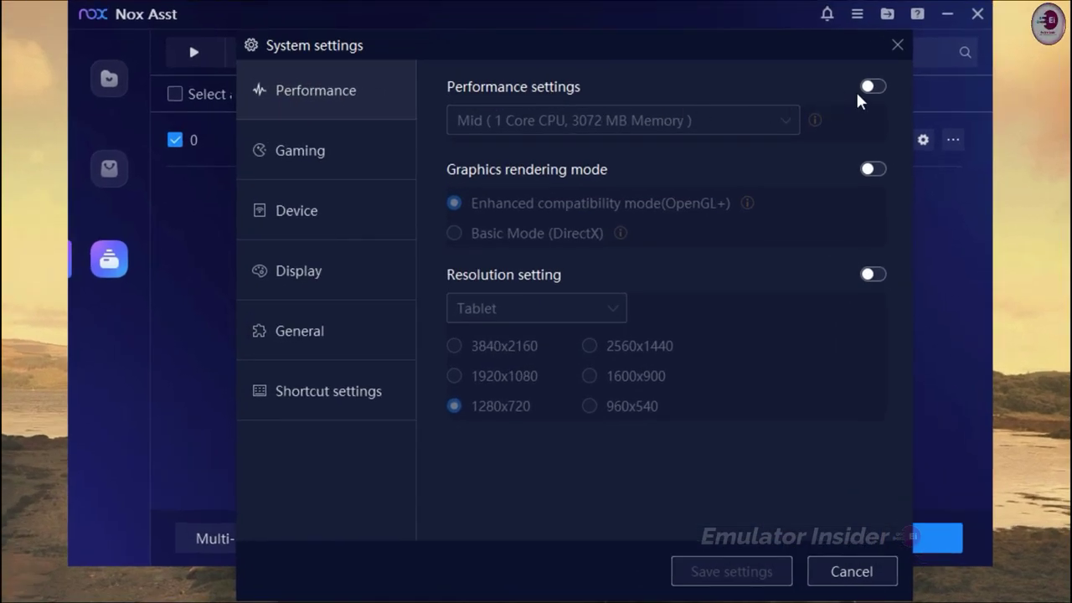
click(868, 89)
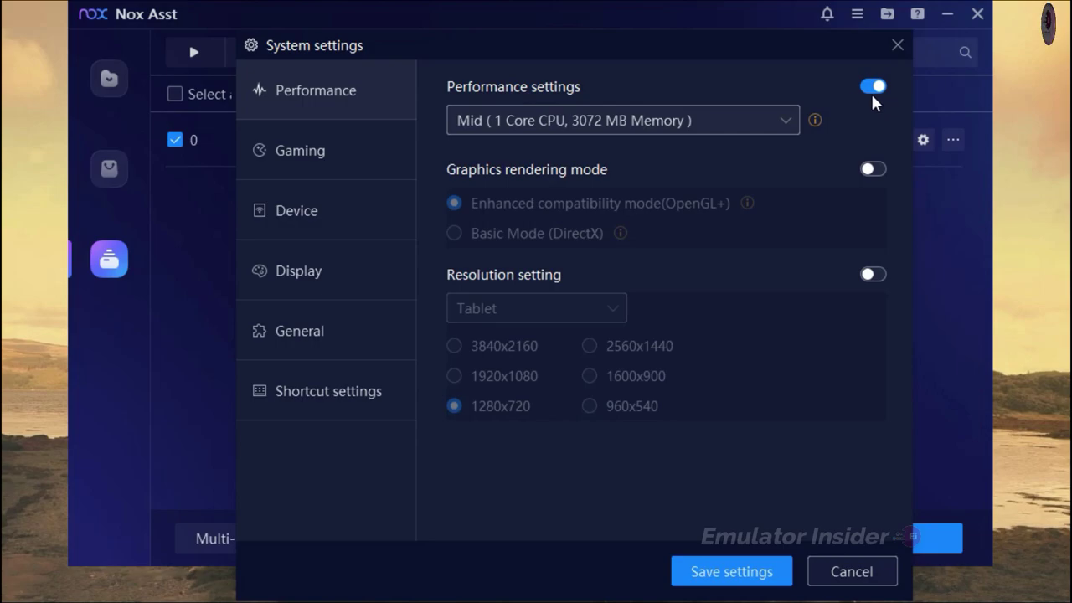
click(777, 126)
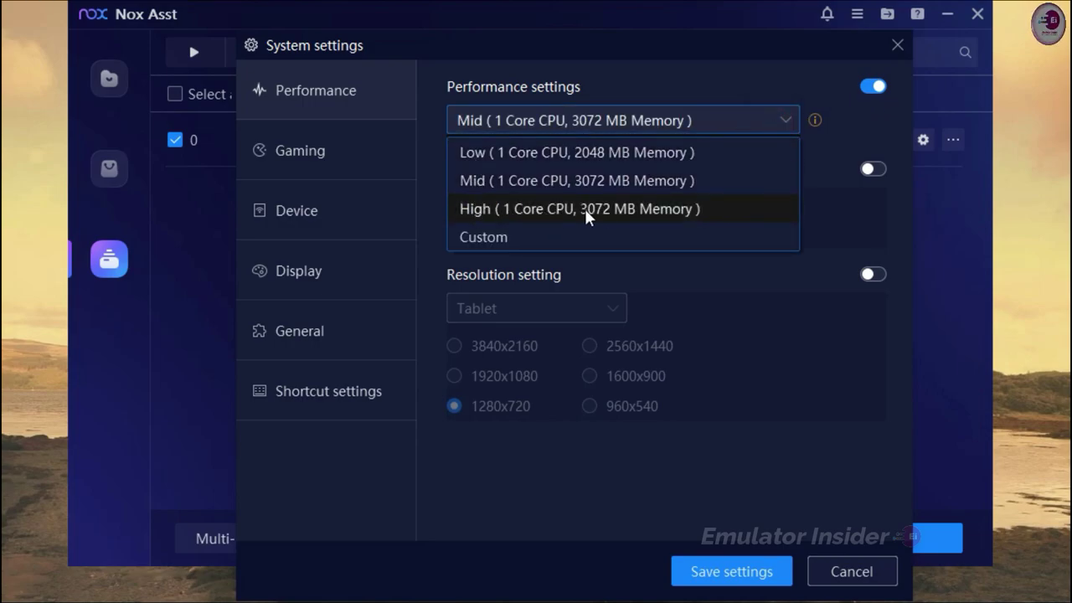
click(487, 210)
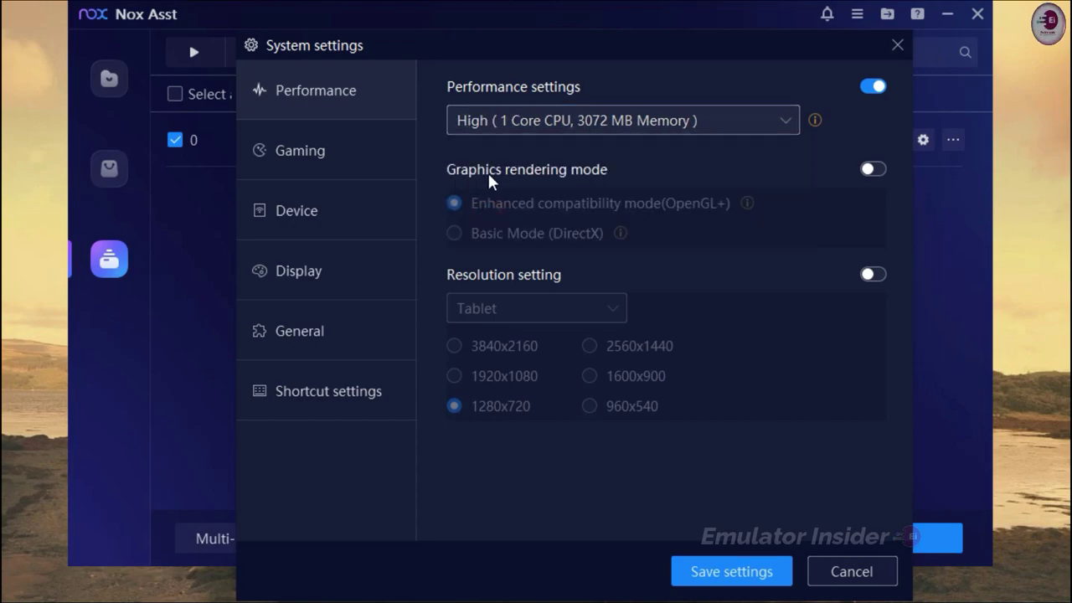
Enable the graphics rendering mode as Basic Mode (DirectX) and the resolution setting as Tablet 1280x720.
click(867, 170)
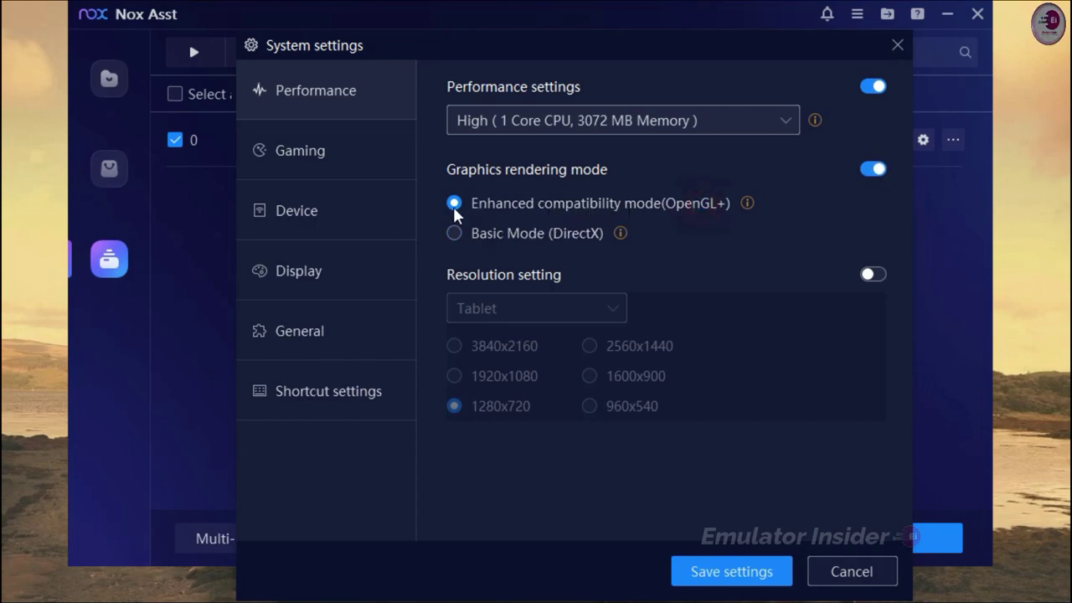
click(456, 235)
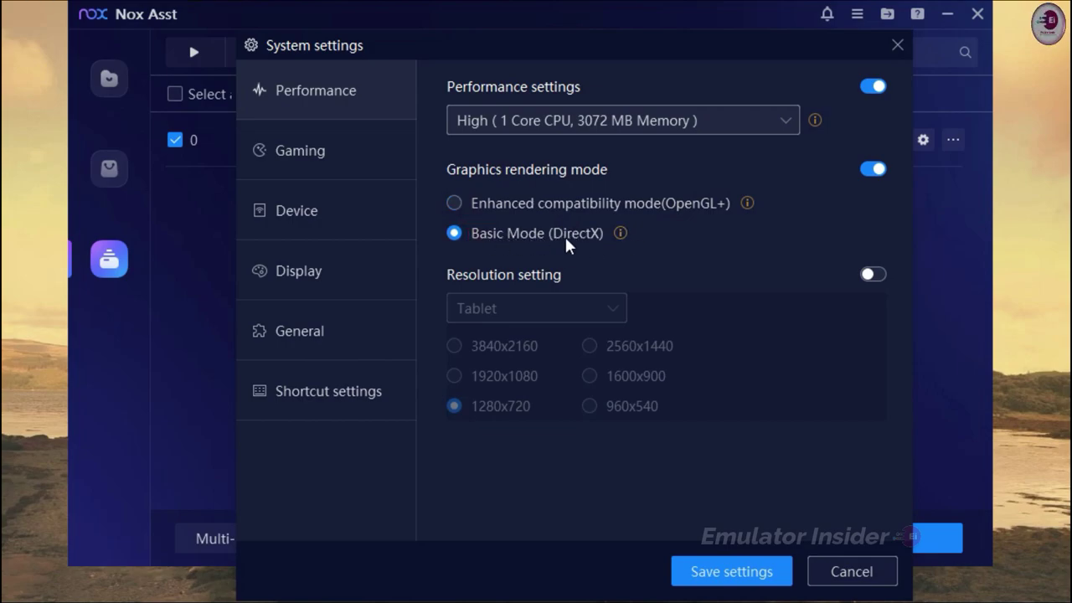
click(871, 274)
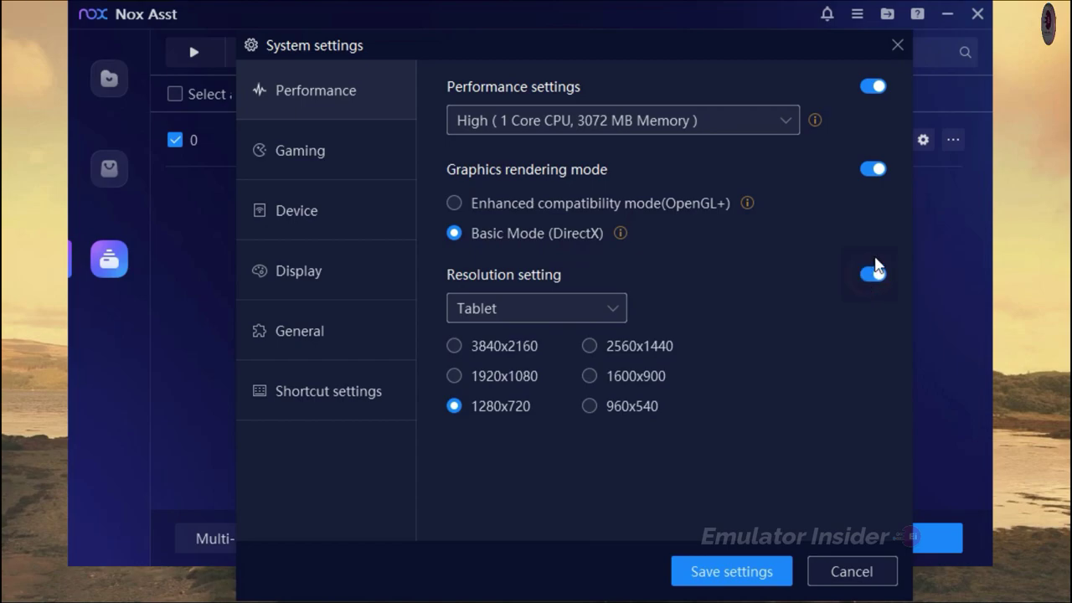
click(457, 407)
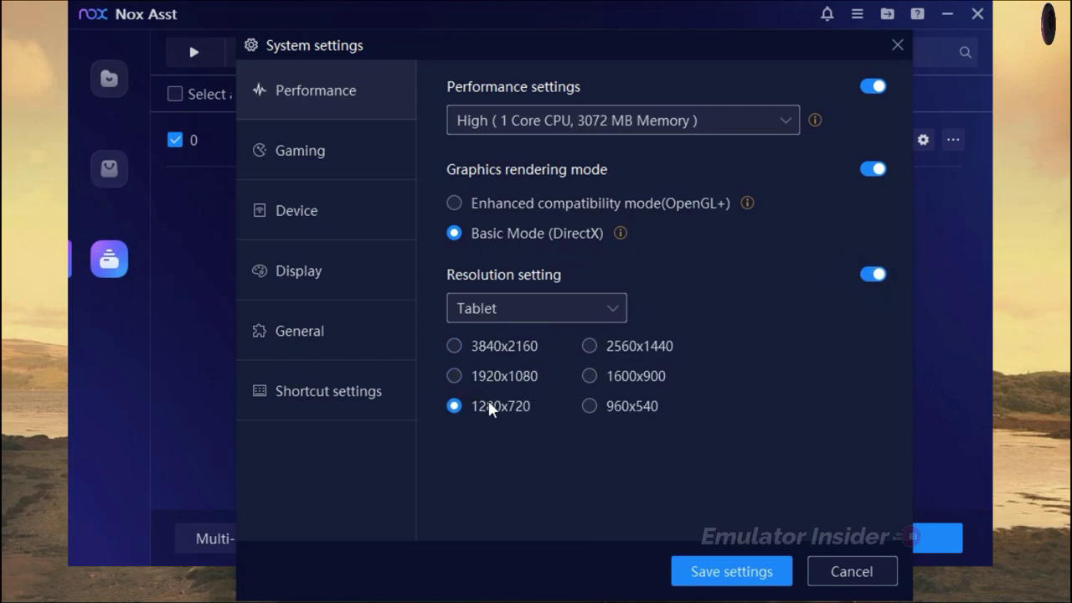
Enable the gaming frame settings at 60 FPS, leaving High FPS Mode off.
click(282, 162)
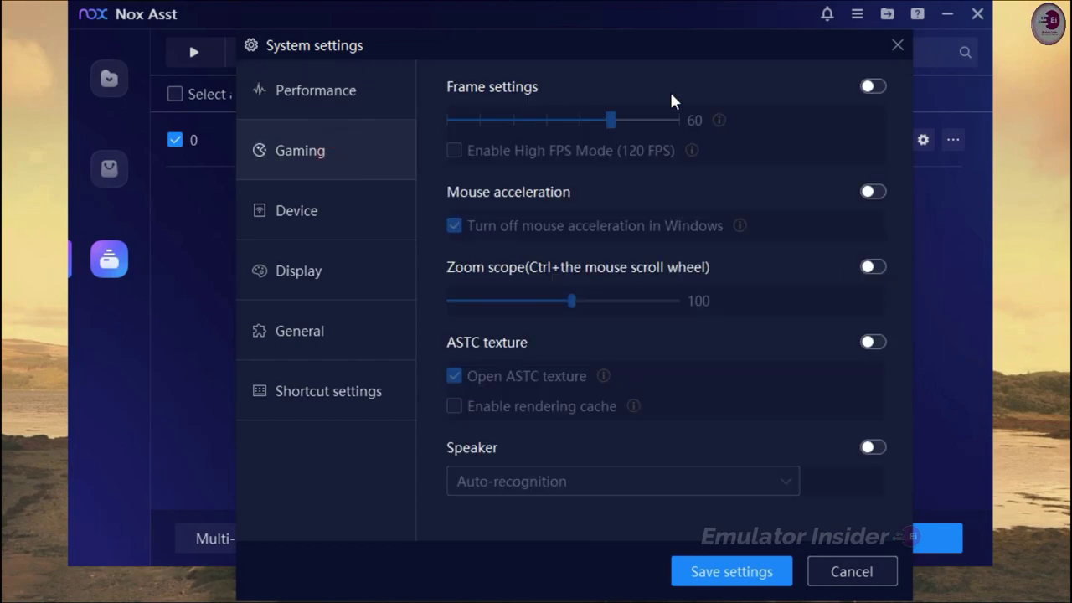
click(884, 86)
click(615, 124)
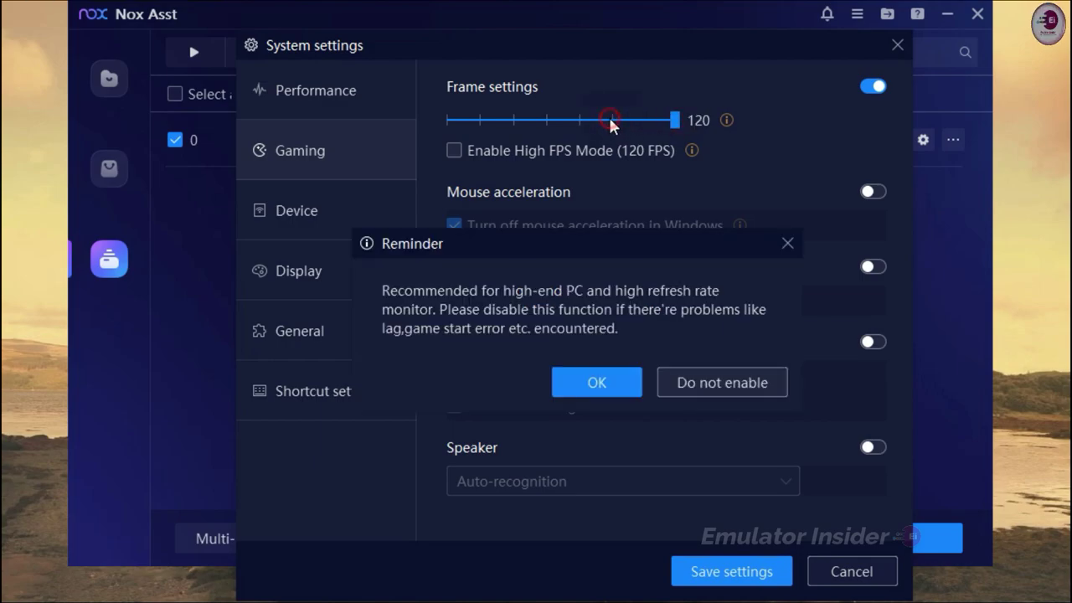
click(787, 243)
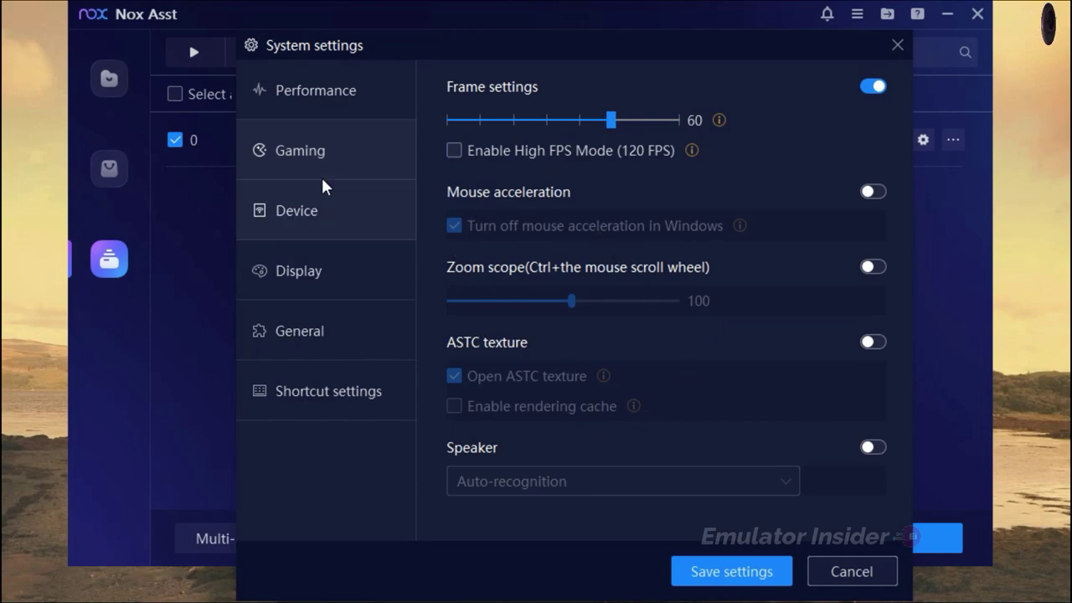
Enable the mobile phone model setting and choose the default model Asus ROG 2.
click(310, 211)
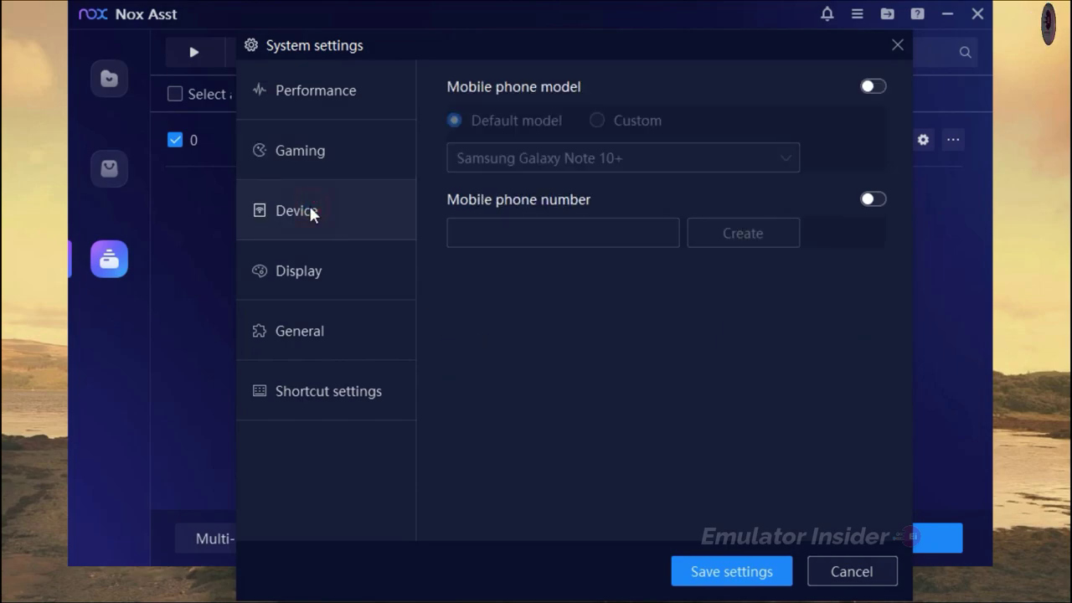
click(876, 87)
click(736, 161)
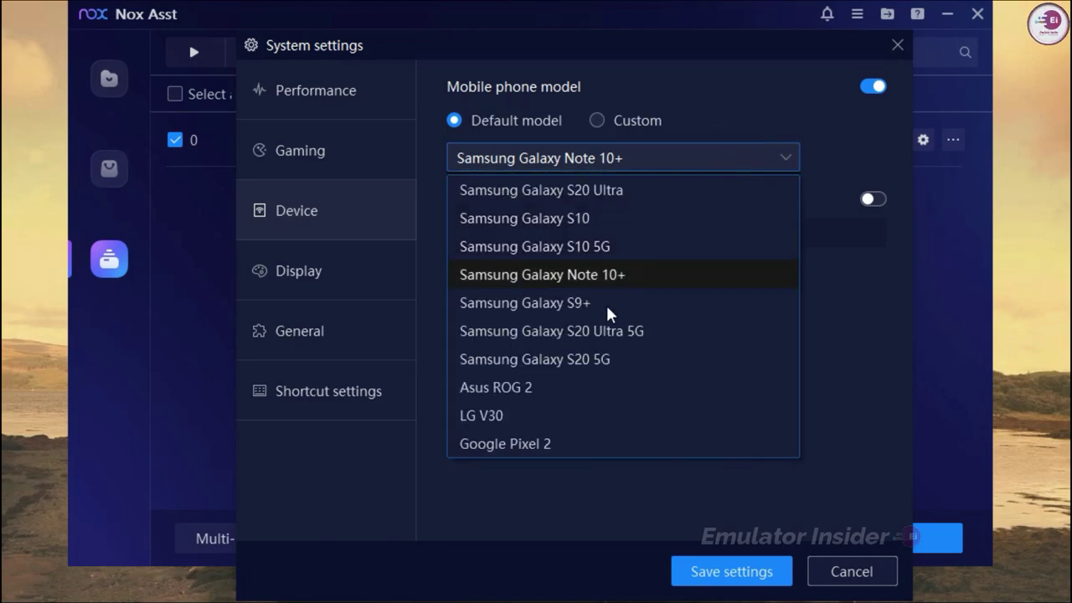
click(498, 387)
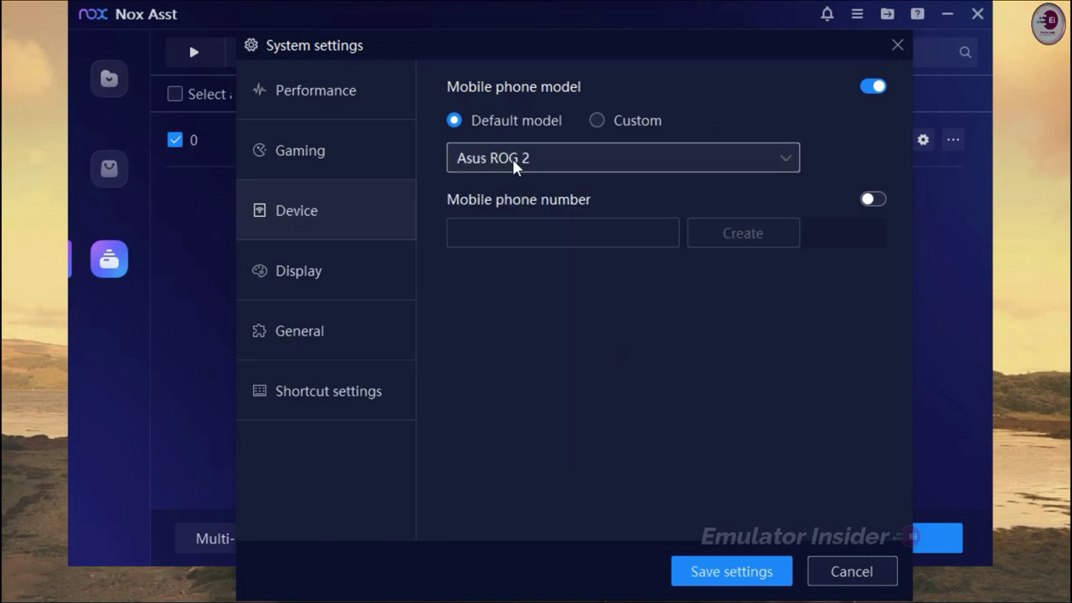
Review the display, general and shortcut settings, and save the batch settings for the NoxPlayer instance.
click(308, 268)
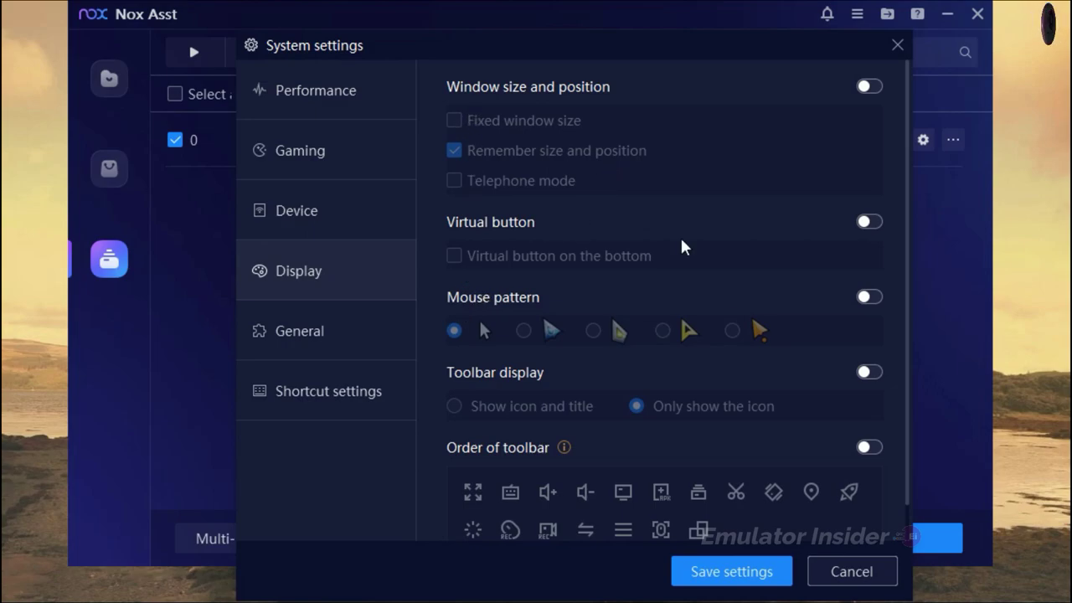
scroll(778, 371, down, 1)
click(285, 347)
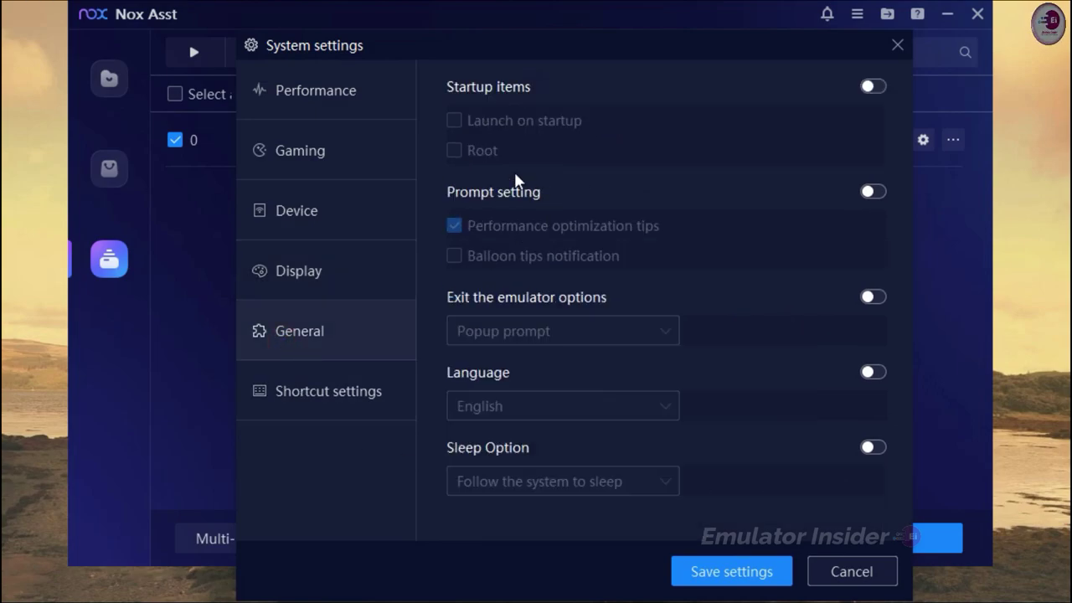
click(290, 392)
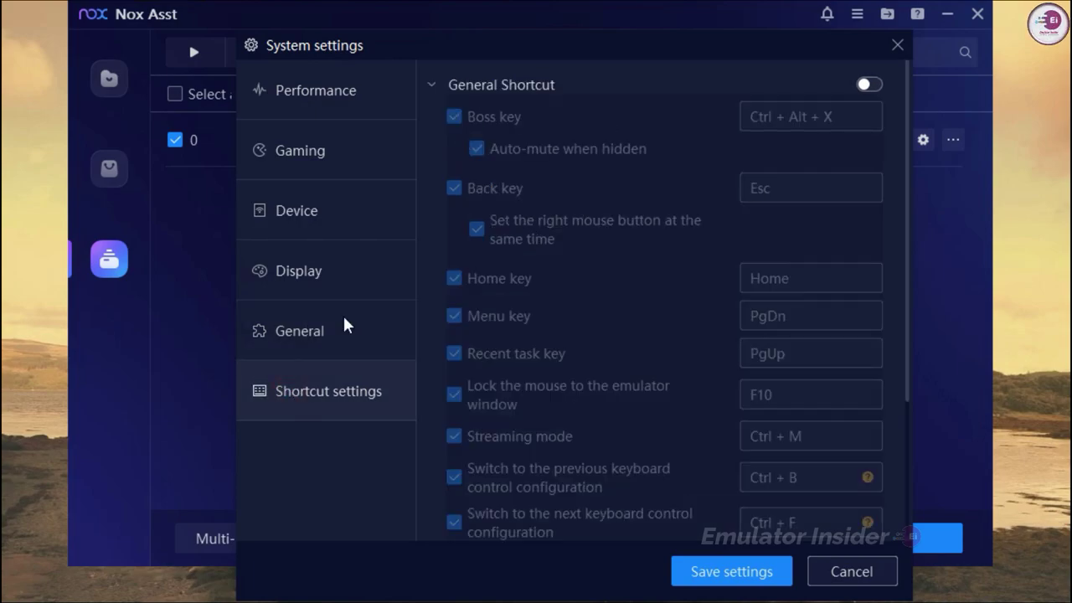
click(695, 576)
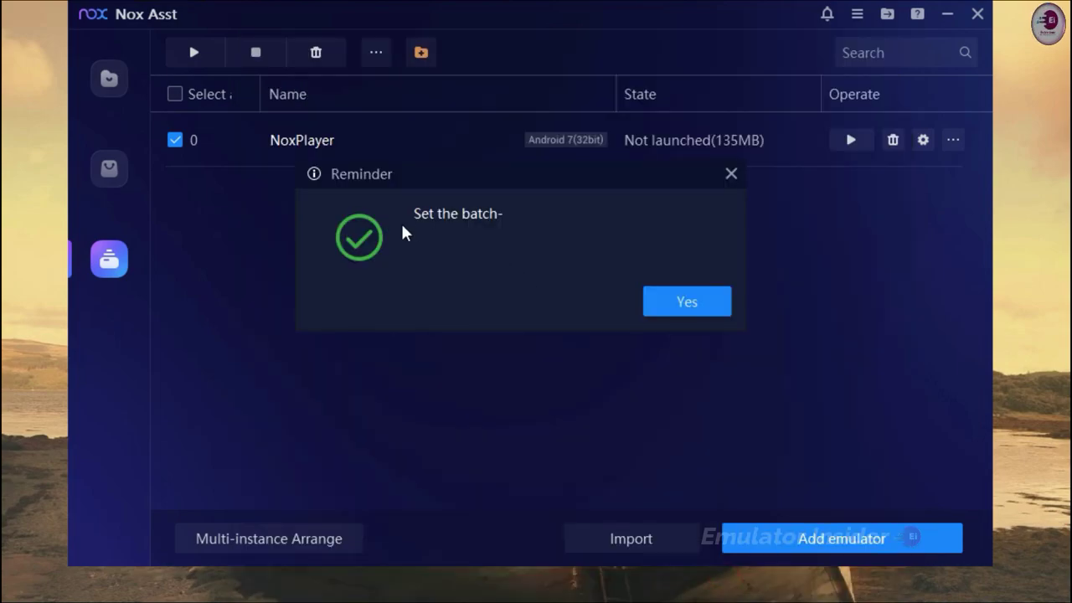
click(682, 297)
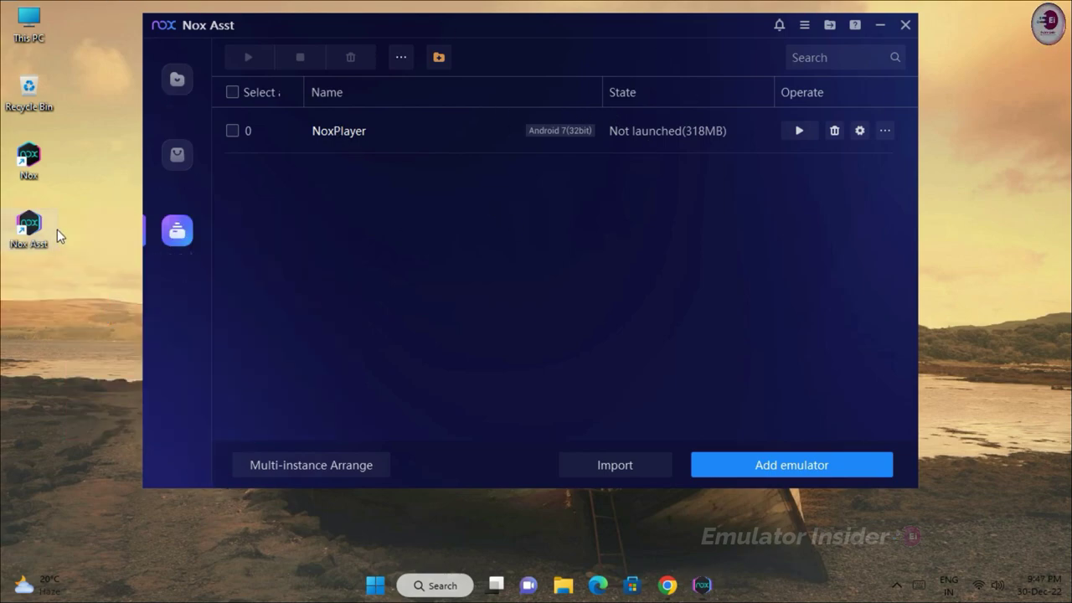
Open the properties of the Nox desktop shortcut and move the properties window clear of the desktop icons.
click(514, 249)
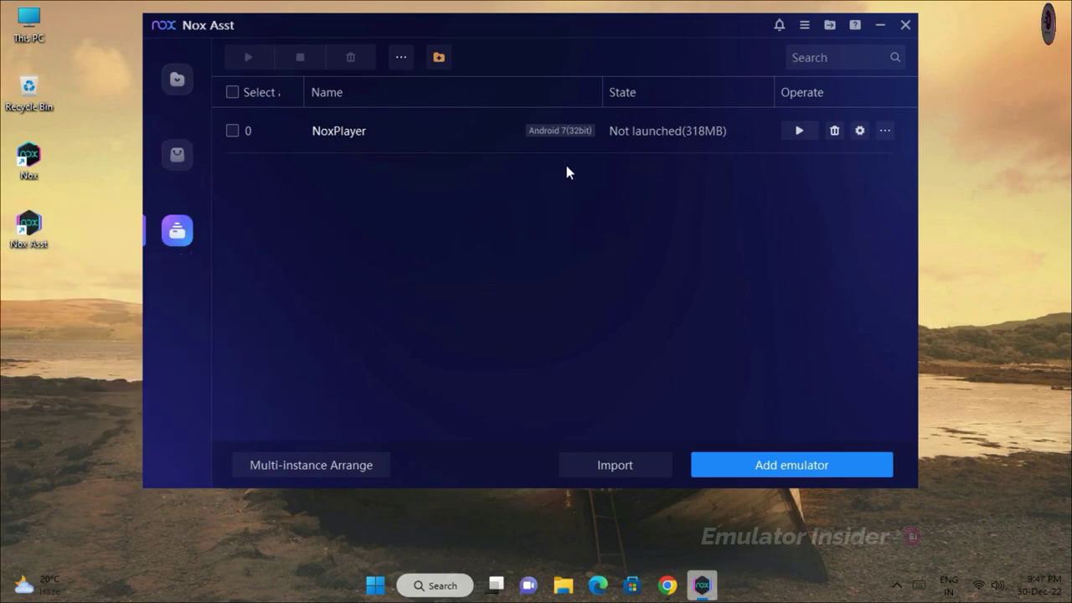
double_click(65, 161)
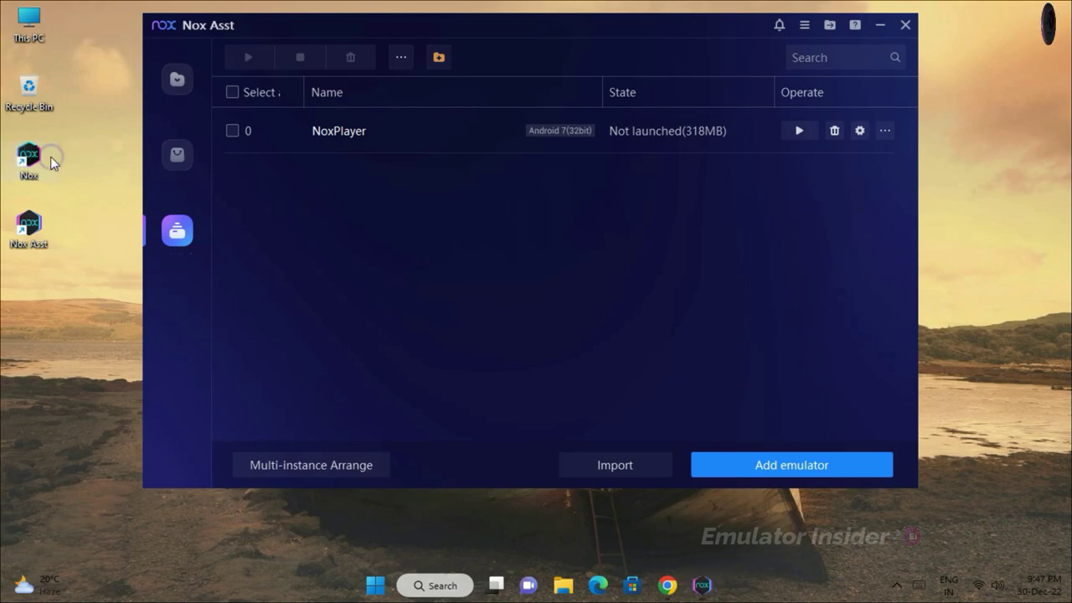
right_click(51, 156)
click(154, 386)
drag(180, 119, 201, 48)
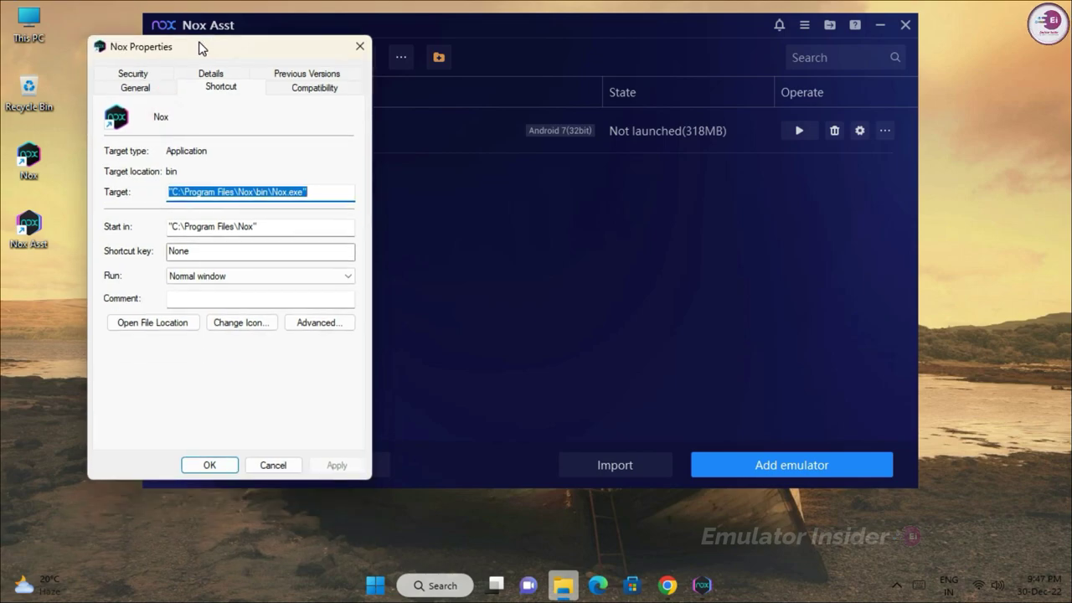
Set the Nox shortcut to run in compatibility mode for Windows 8 and as an administrator.
click(311, 88)
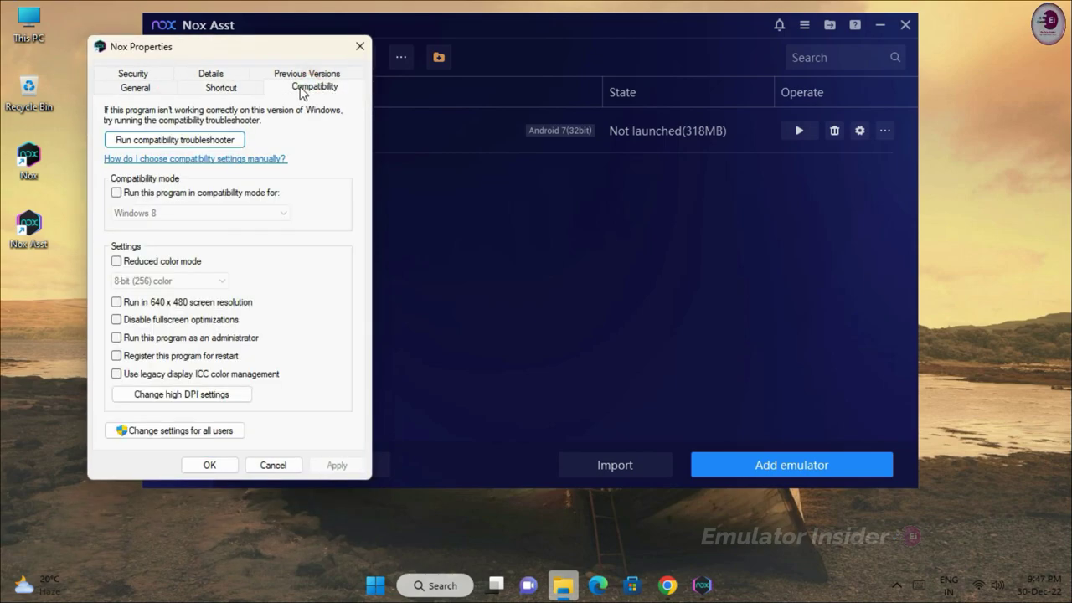
click(116, 193)
click(149, 213)
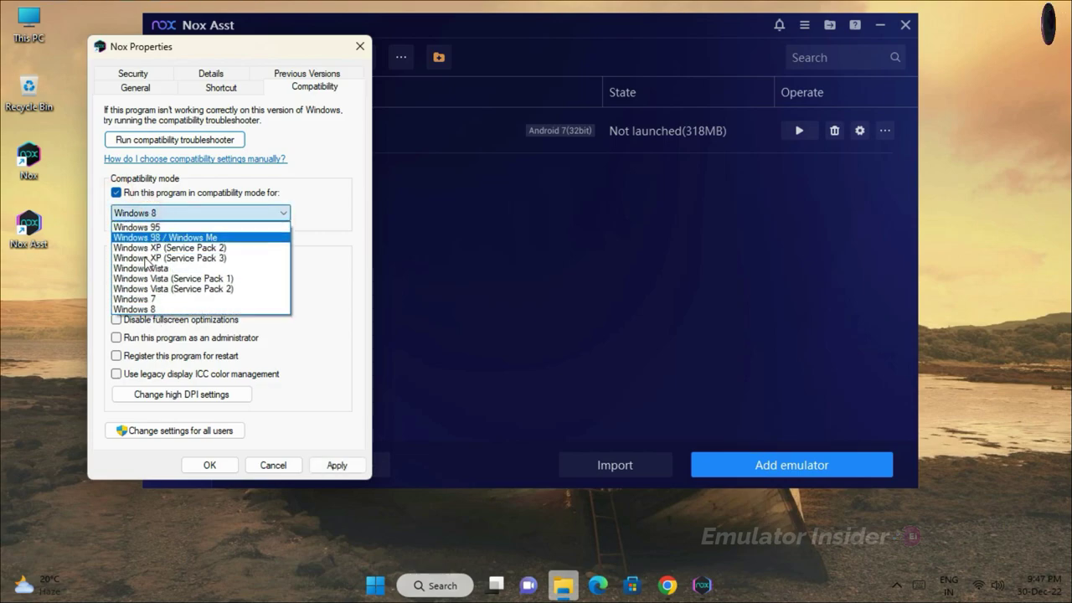
click(135, 309)
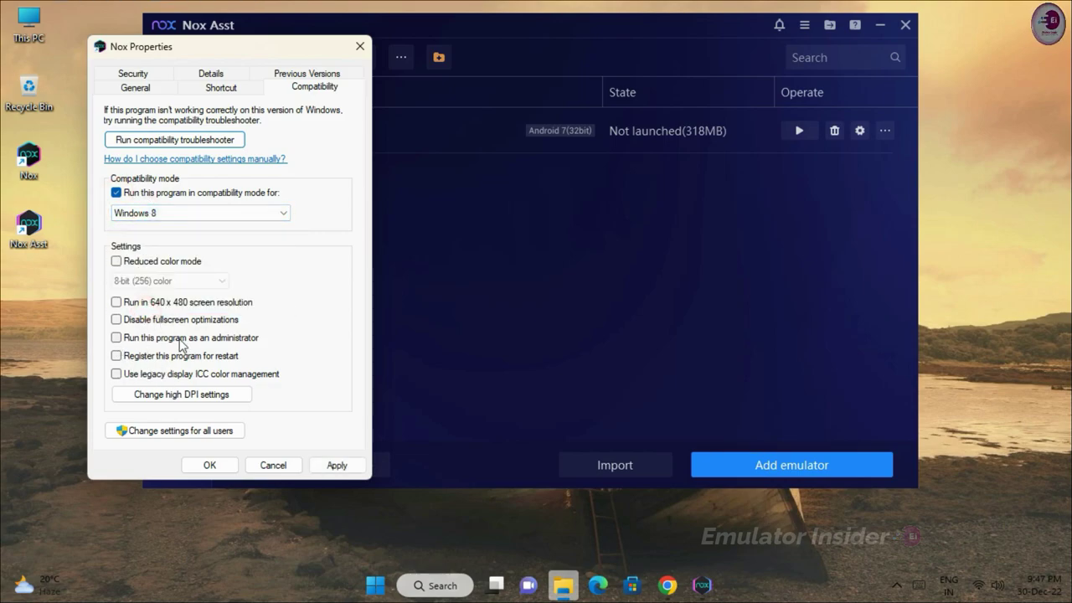
click(117, 339)
Override Nox's high DPI scaling behavior with scaling performed by System, and apply the shortcut's compatibility settings.
click(185, 395)
click(162, 351)
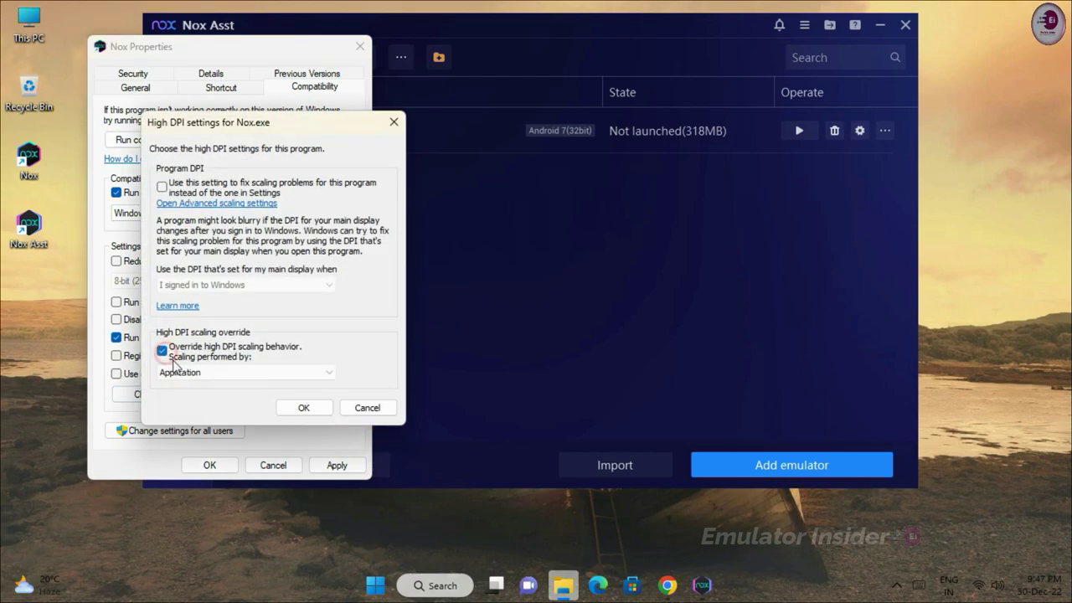
click(184, 372)
click(185, 397)
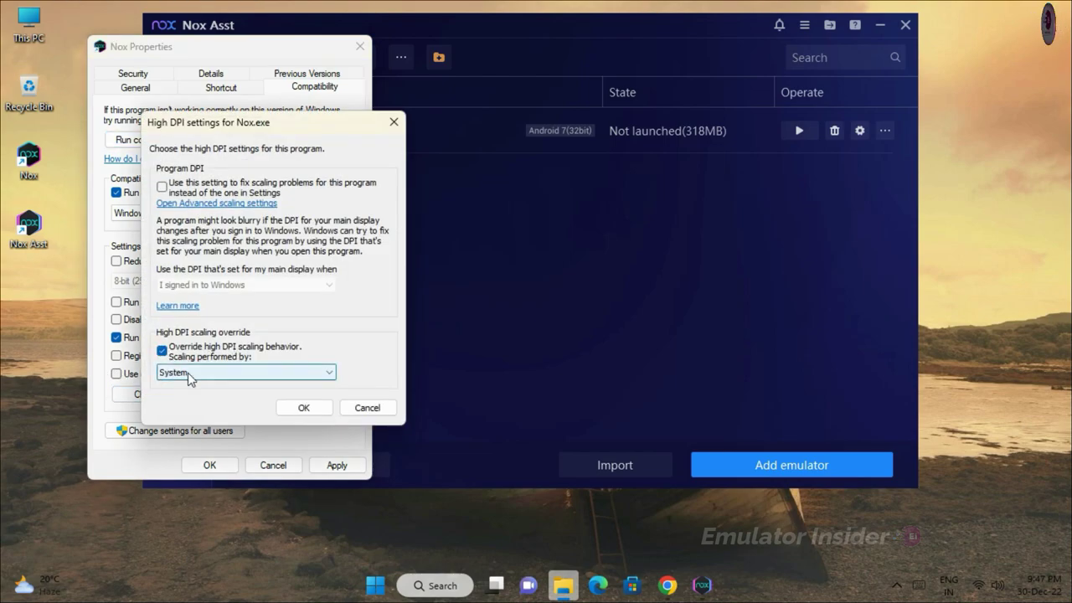
click(304, 408)
click(336, 464)
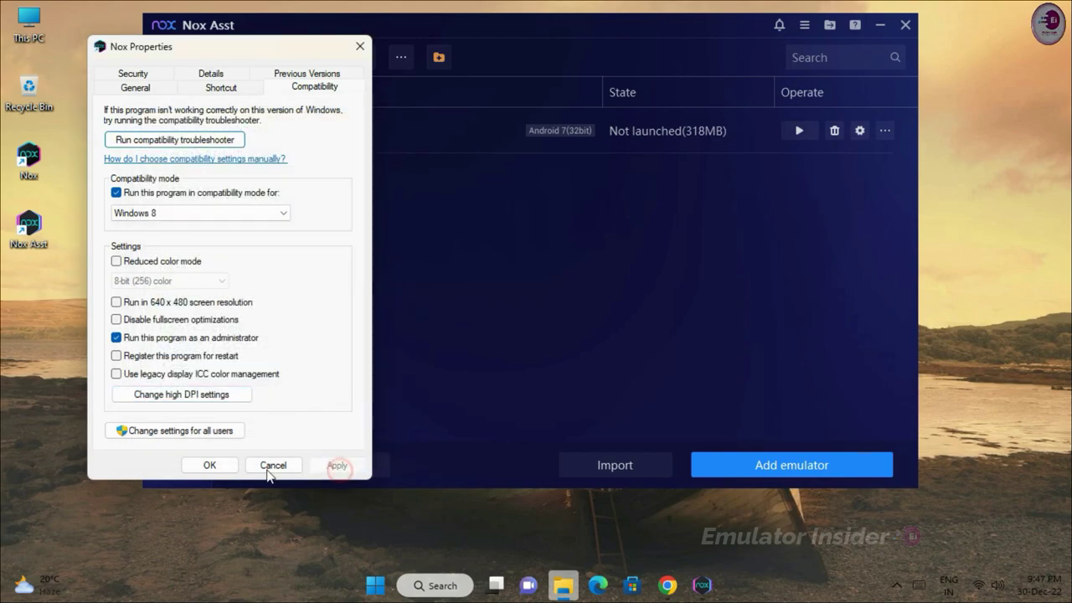
click(209, 465)
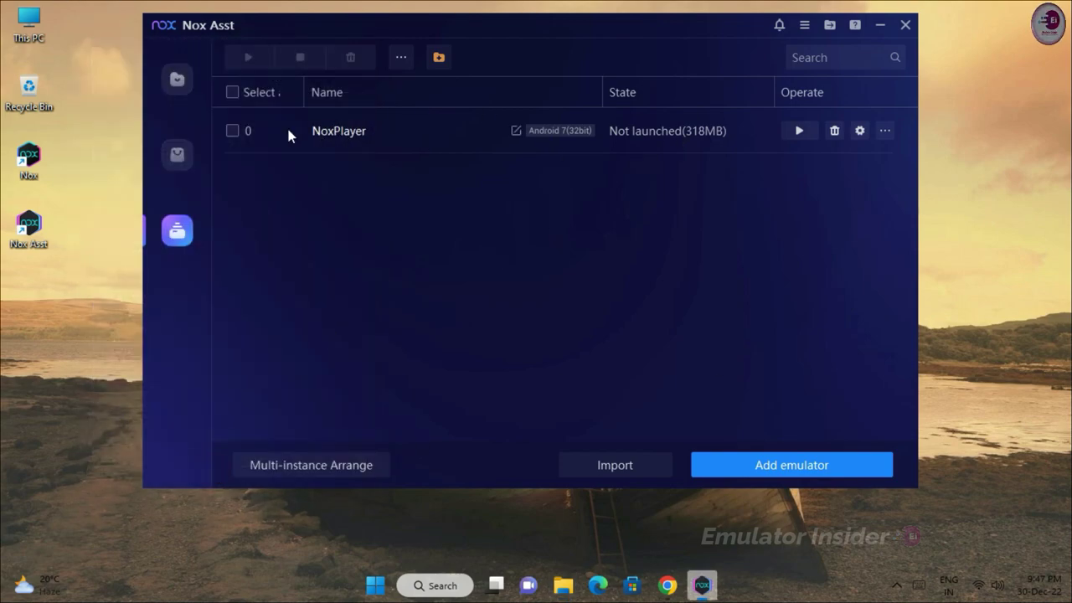
Launch the NoxPlayer instance, close Nox Asst, and reposition the emulator window on the desktop.
click(232, 131)
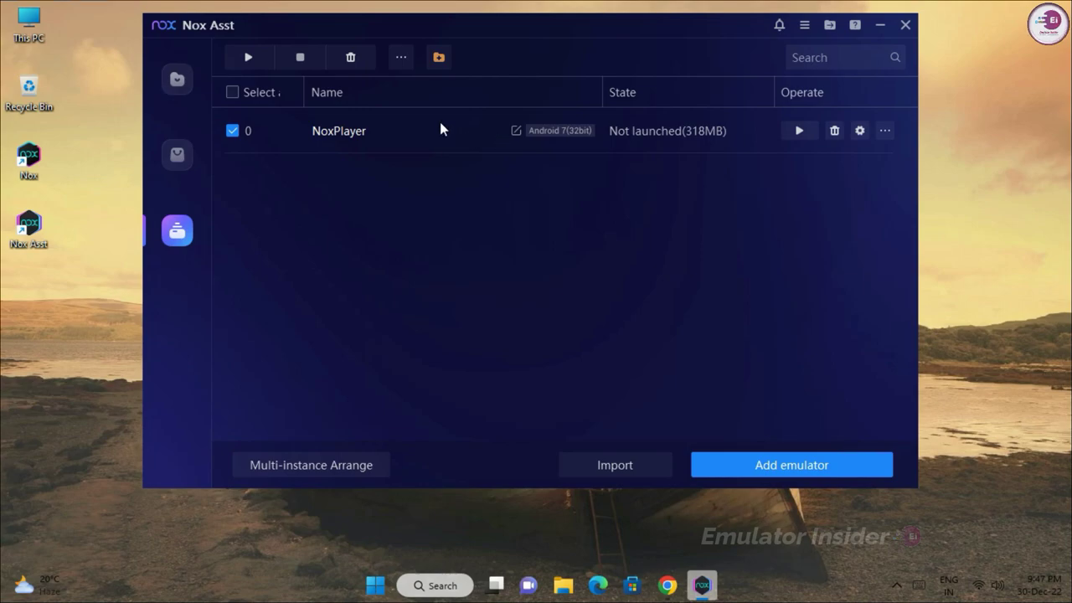
click(248, 59)
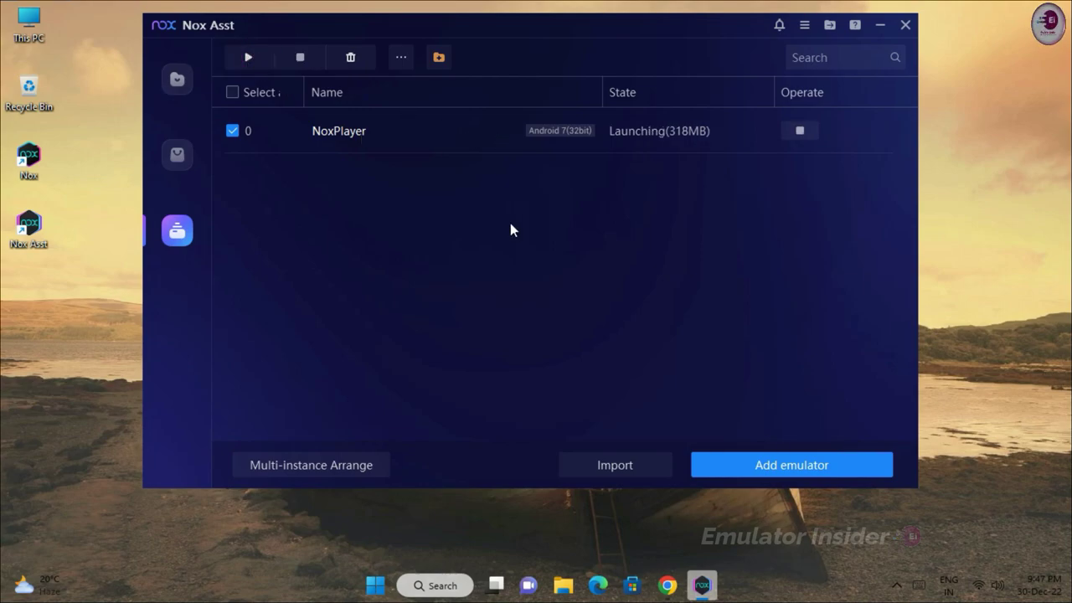
click(905, 24)
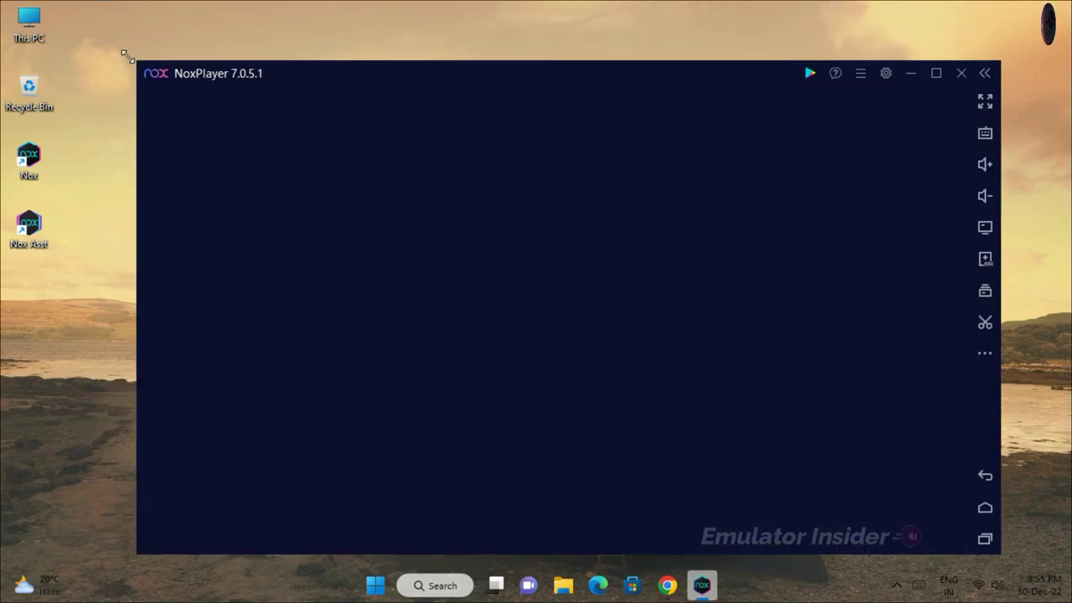
drag(536, 46, 538, 42)
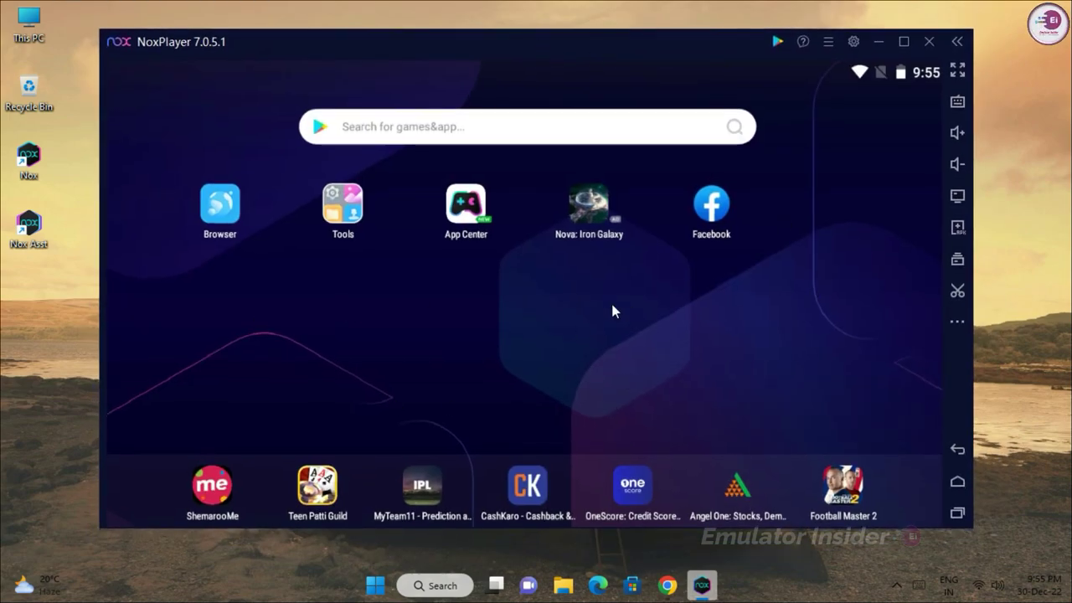
Move the Play Store app out of the Tools folder onto the emulator's home screen, beside Facebook.
click(348, 204)
drag(399, 245, 95, 245)
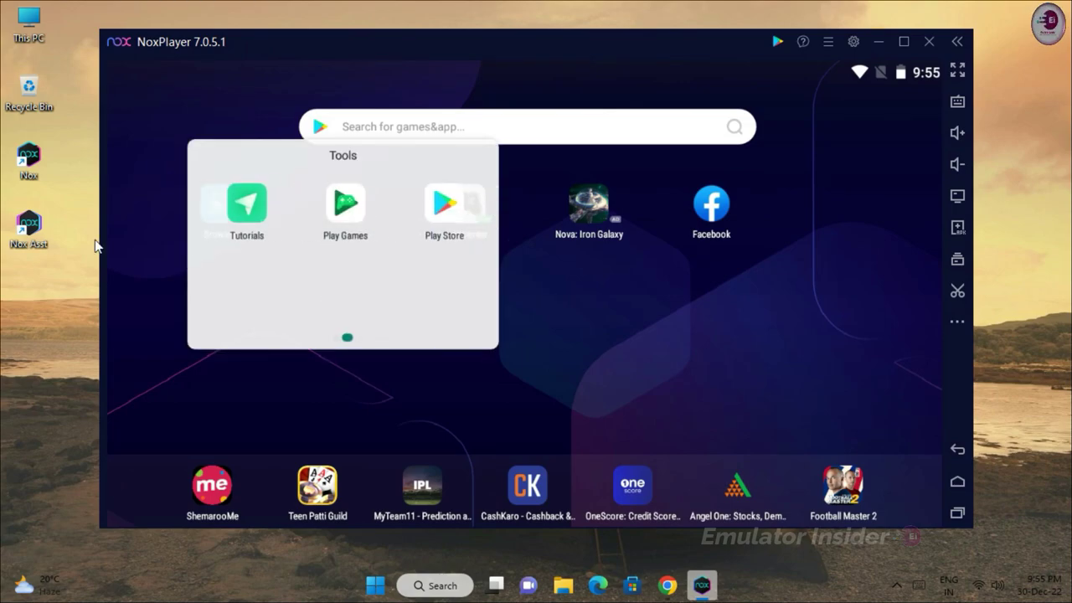
drag(443, 218, 800, 216)
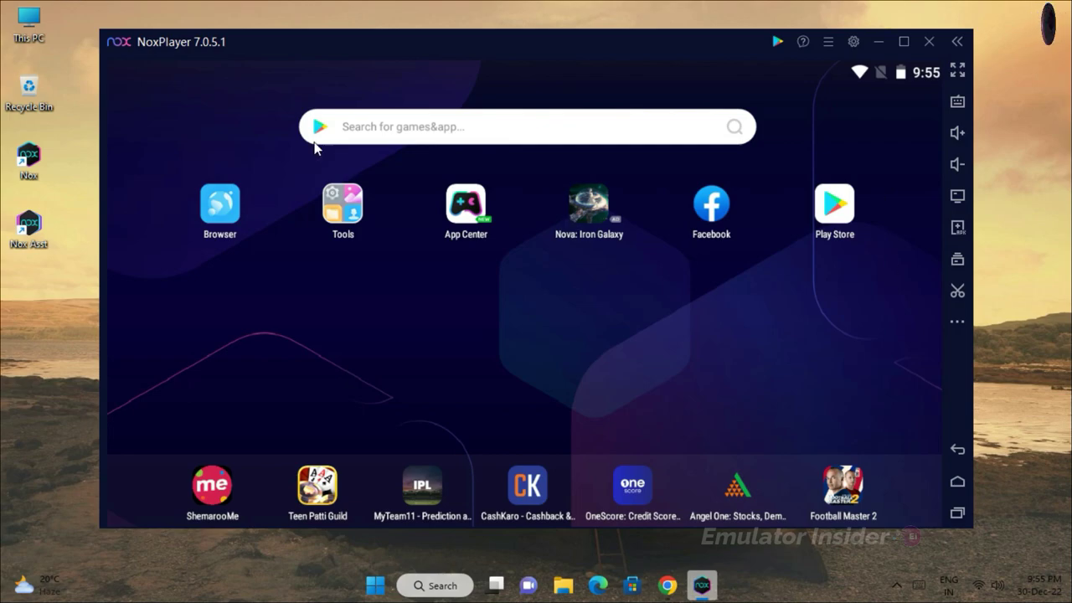
Look through the Tools folder's apps, close the folder, and clear all notifications from the emulator's notification shade.
click(344, 201)
drag(271, 248, 211, 253)
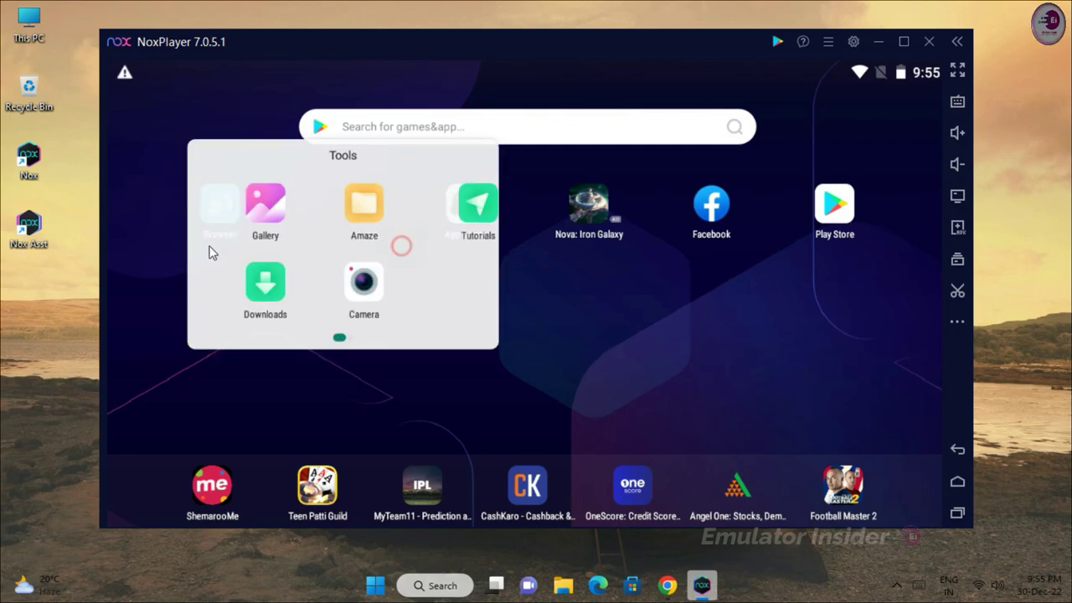
click(645, 309)
drag(736, 71, 753, 311)
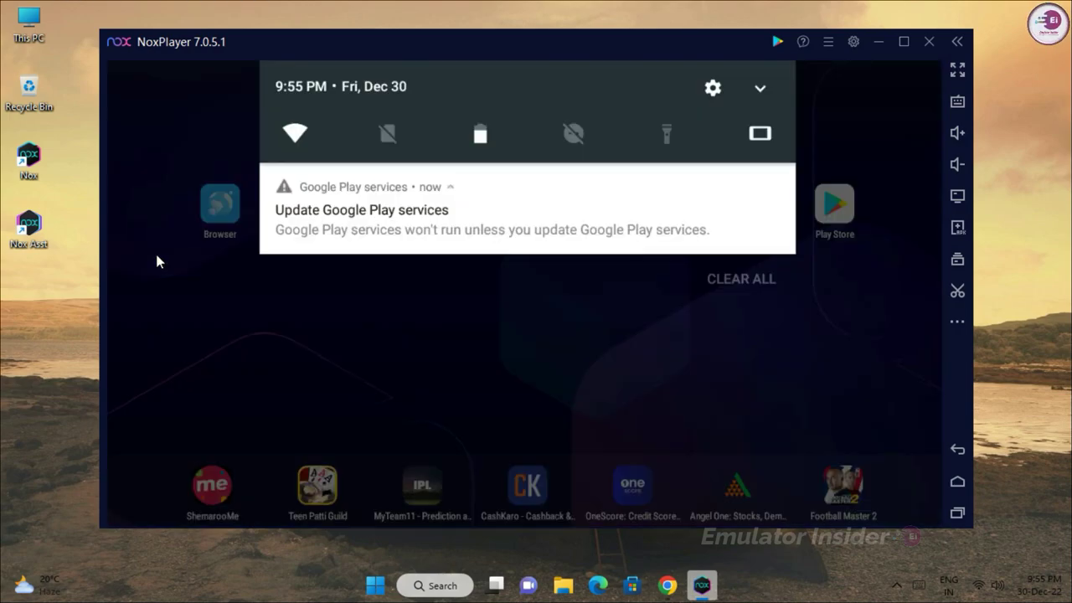
click(734, 281)
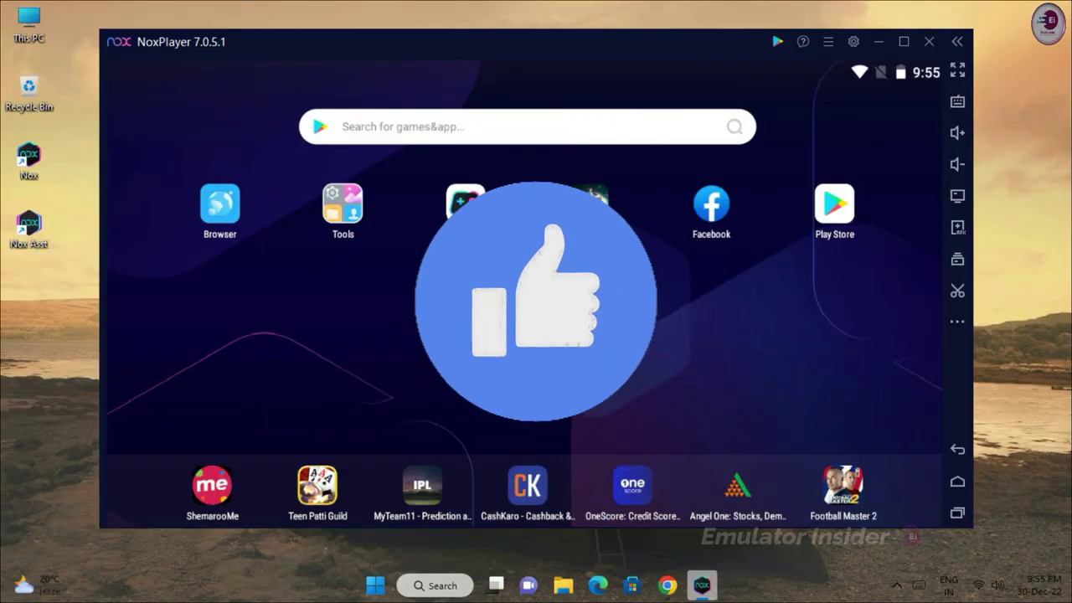